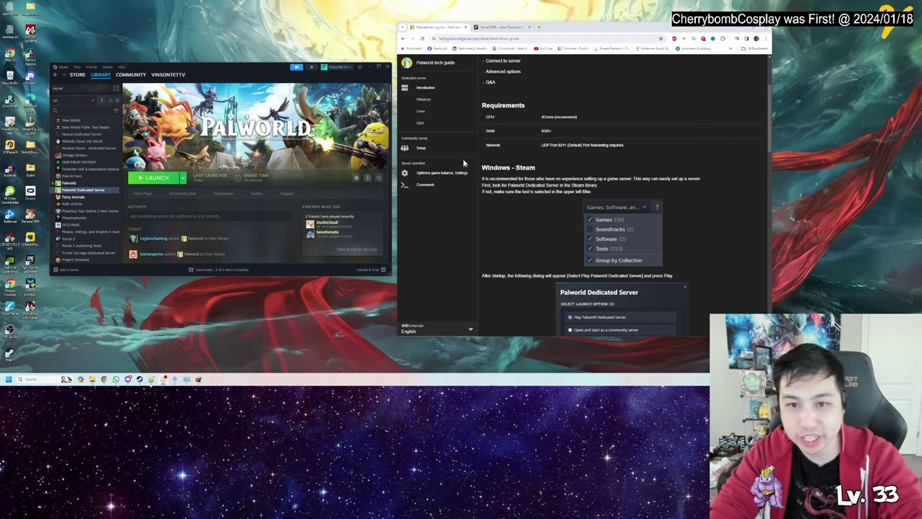
Consult the guide's Windows - Steam section and search the Steam library for "pal" to select Palworld Dedicated Server.
click(547, 37)
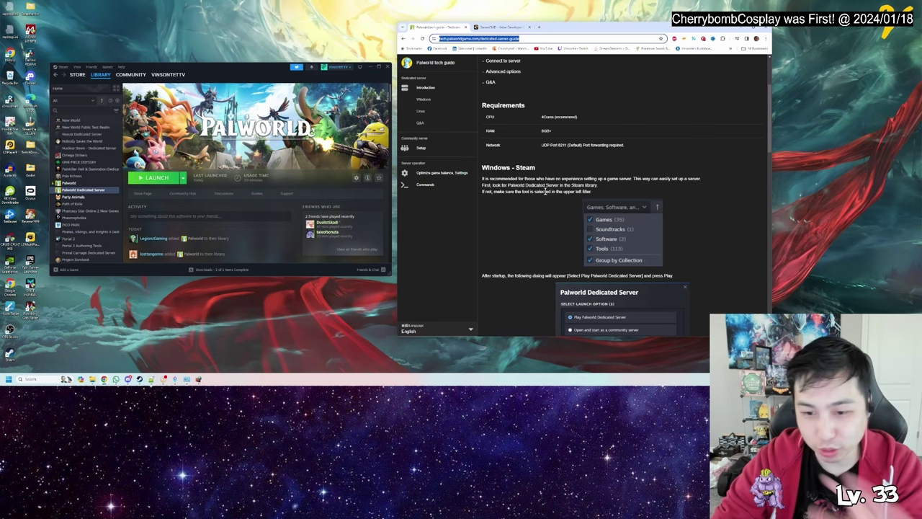
scroll(546, 191, down, 2)
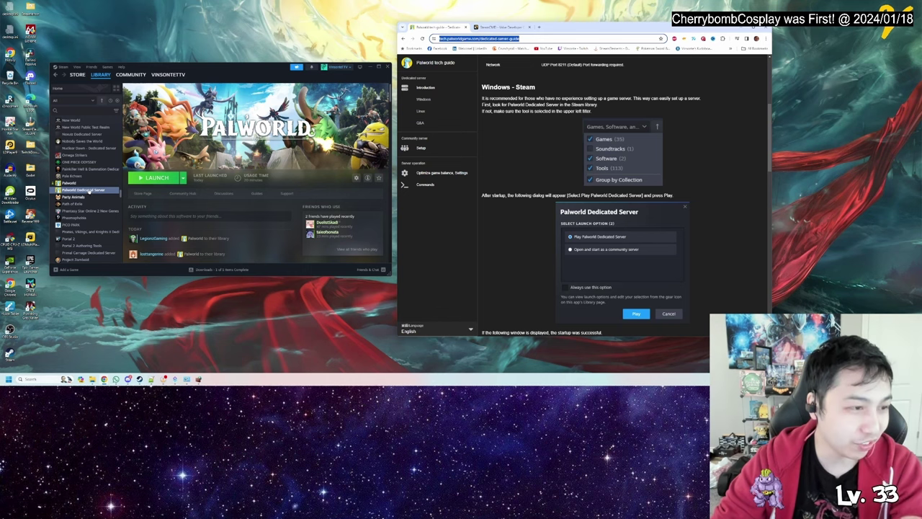
click(81, 101)
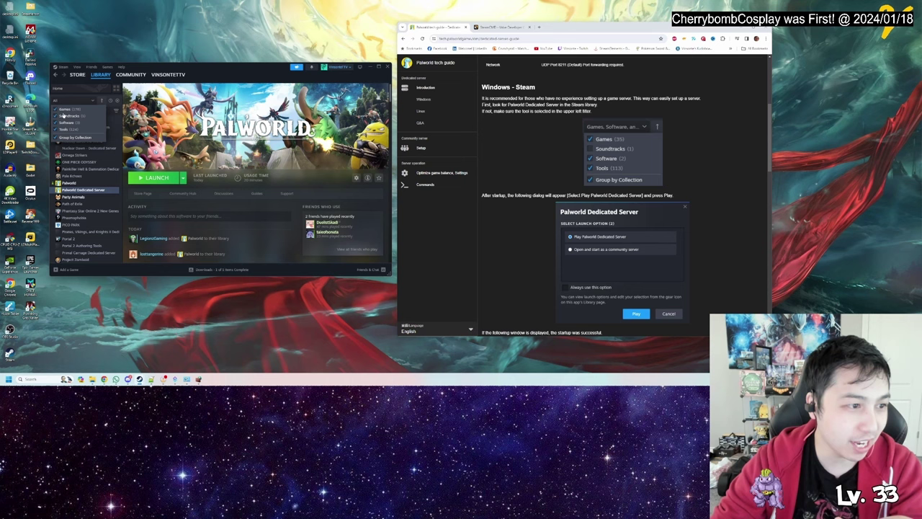
click(105, 112)
text(pal)
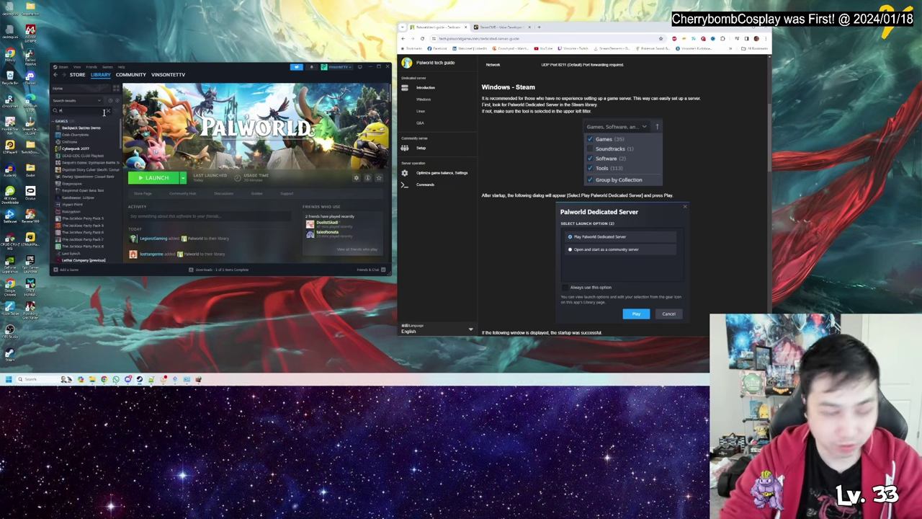
click(85, 148)
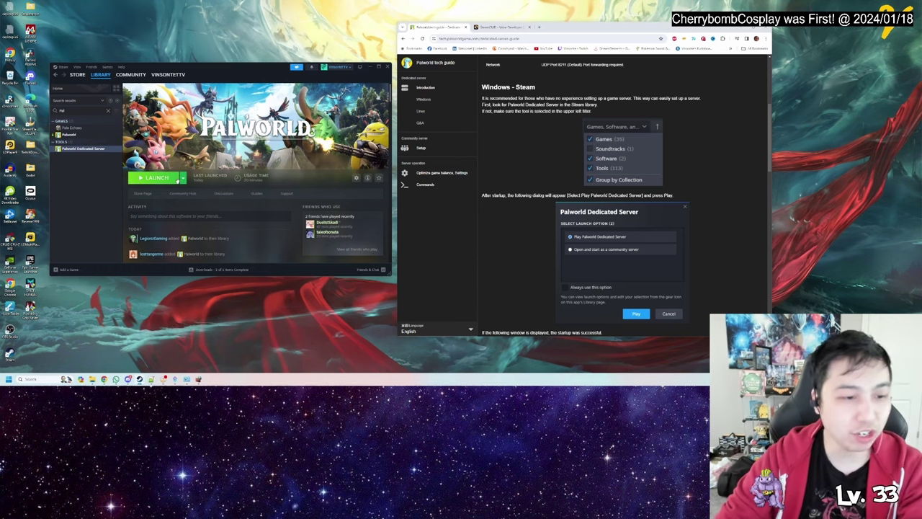
Read the guide's server launch and Windows - SteamCMD instructions, checking the Windows download steps on the SteamCMD page.
scroll(526, 150, down, 2)
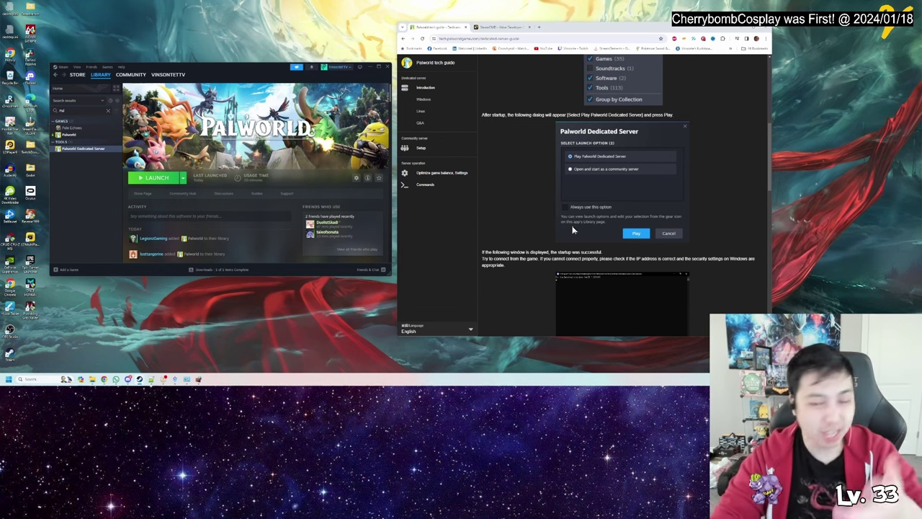
scroll(547, 187, down, 2)
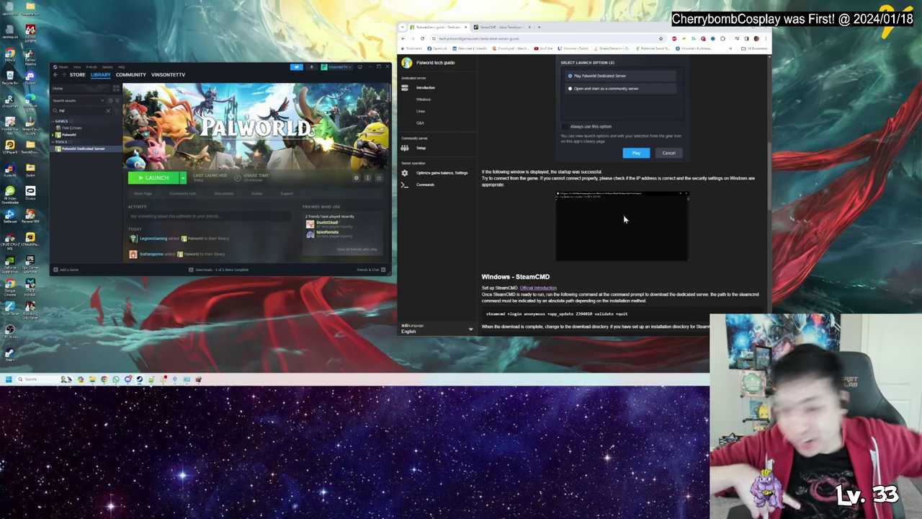
scroll(625, 219, down, 3)
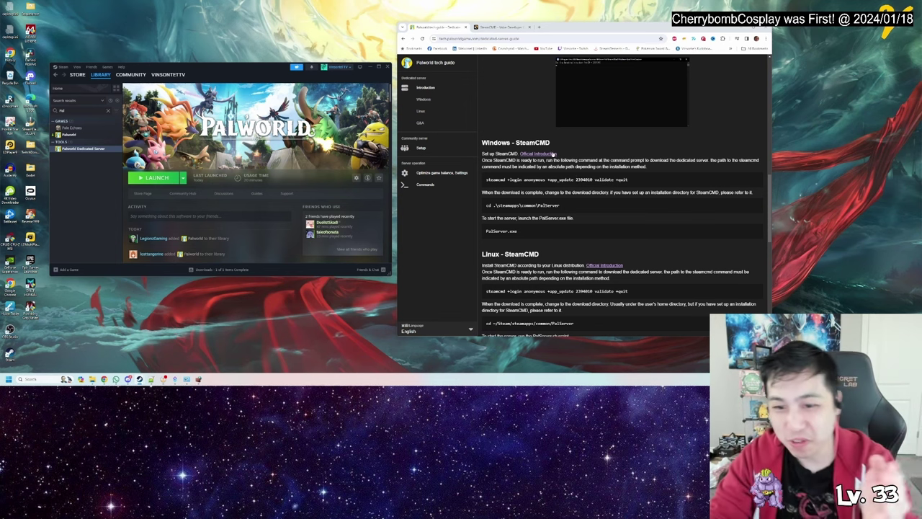
click(503, 27)
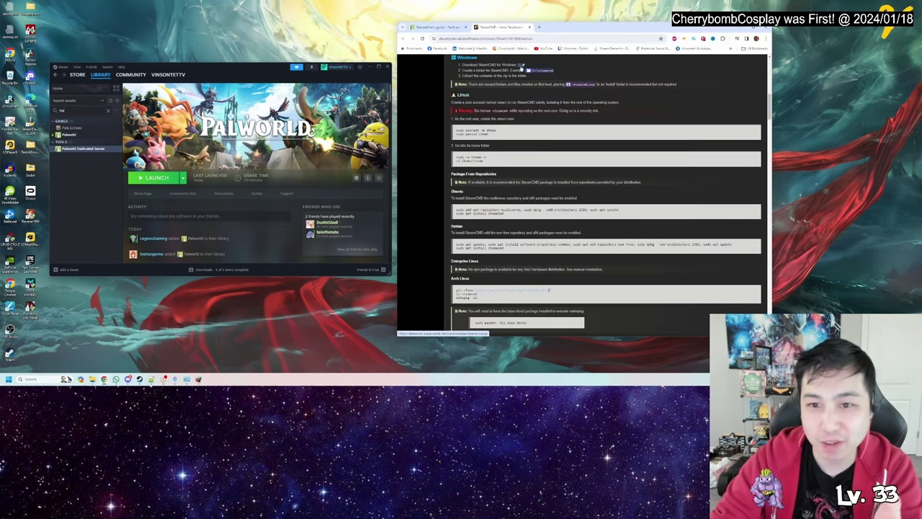
click(436, 27)
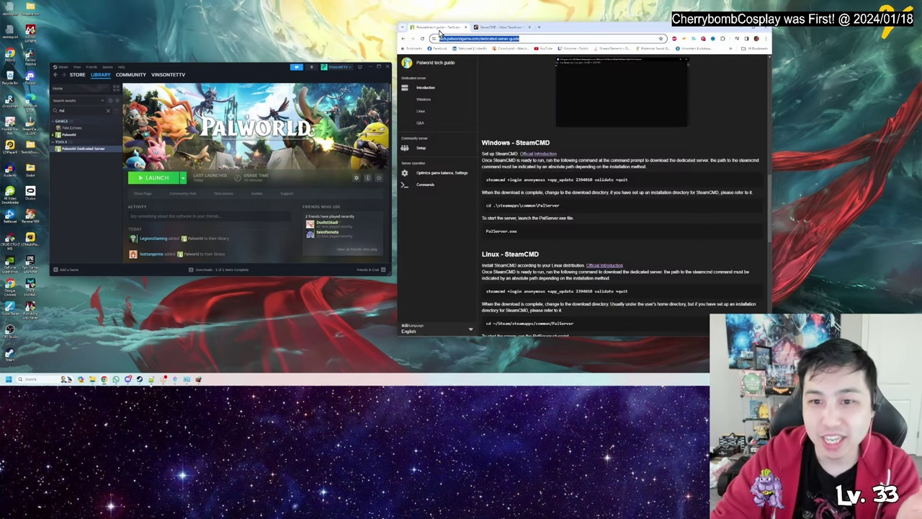
click(509, 30)
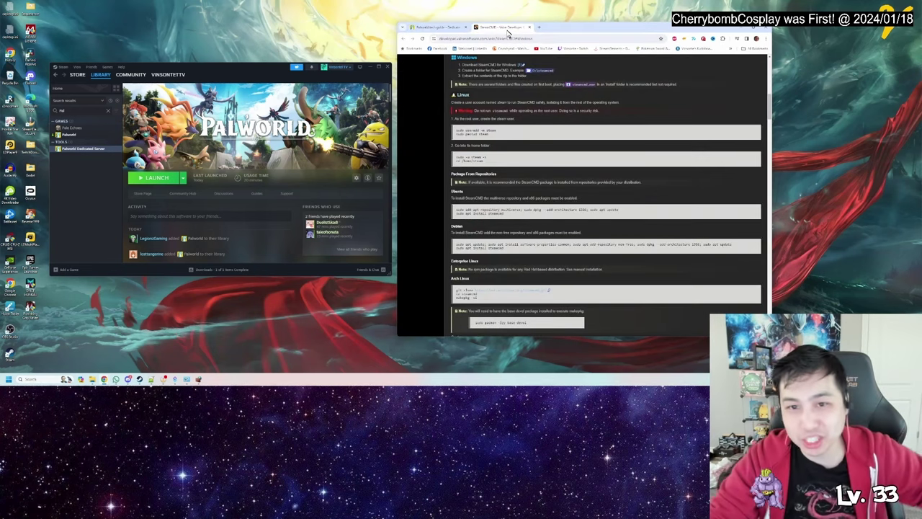
click(456, 29)
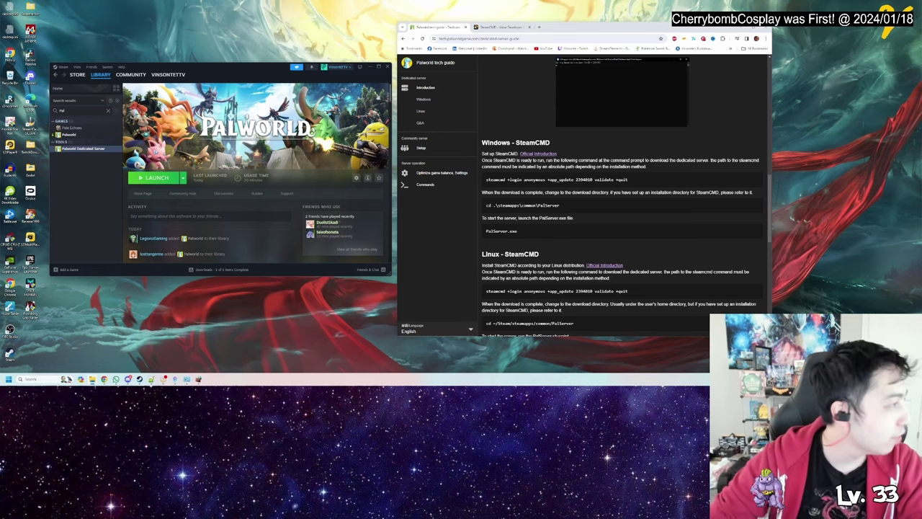
Switch to File Explorer, locate steamcmd.exe in the C: drive's steamcmd folder, and close the window.
click(66, 379)
drag(94, 108, 339, 70)
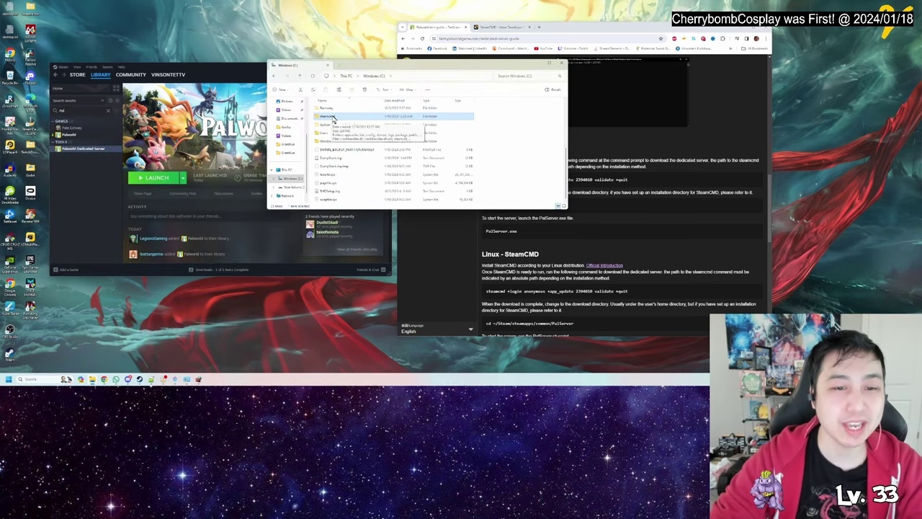
double_click(332, 117)
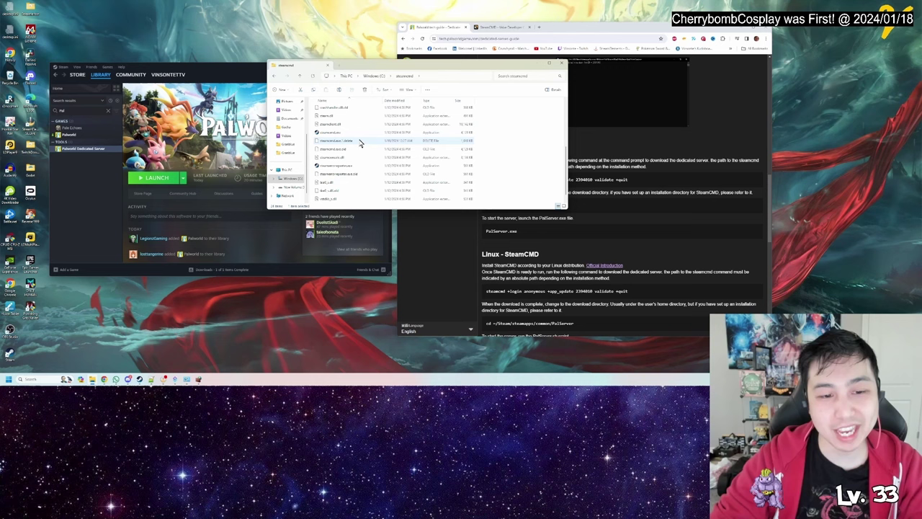
scroll(356, 139, down, 1)
click(358, 124)
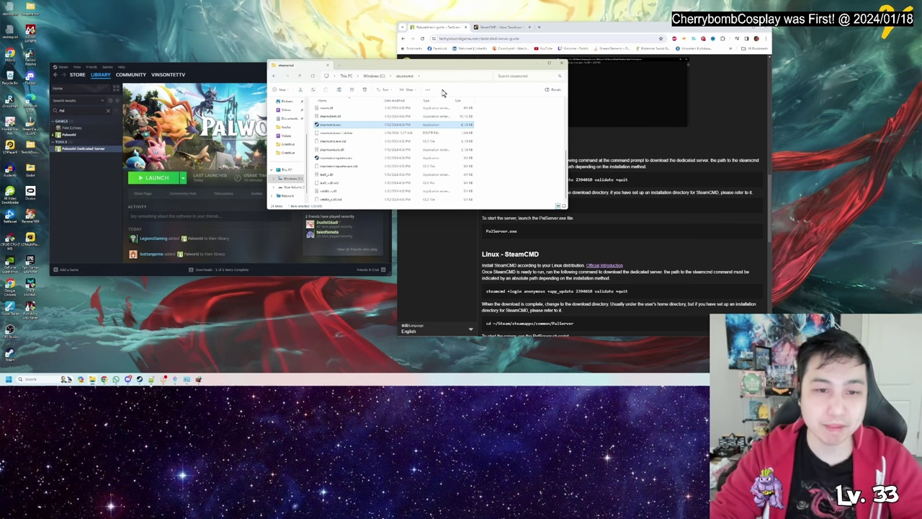
click(561, 63)
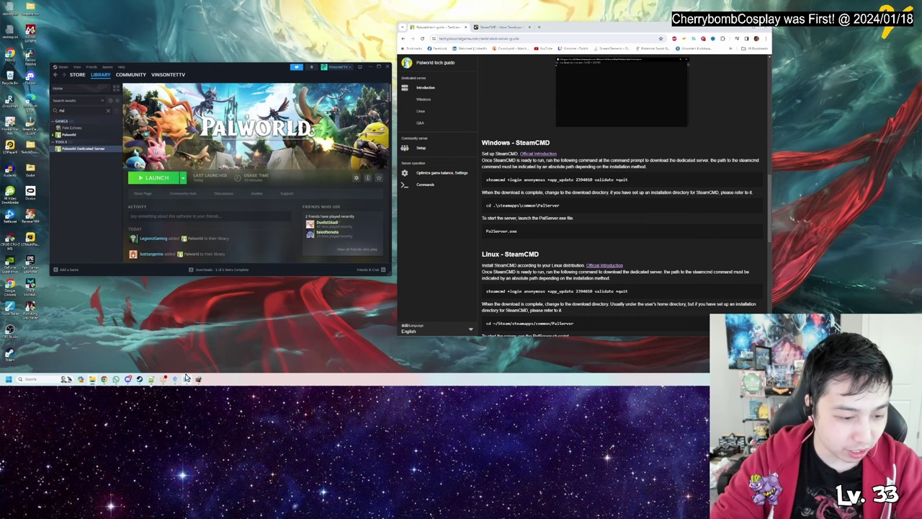
Open Command Prompt and change the working directory to C:/steamcmd.
key(super)
text(cmd)
click(150, 207)
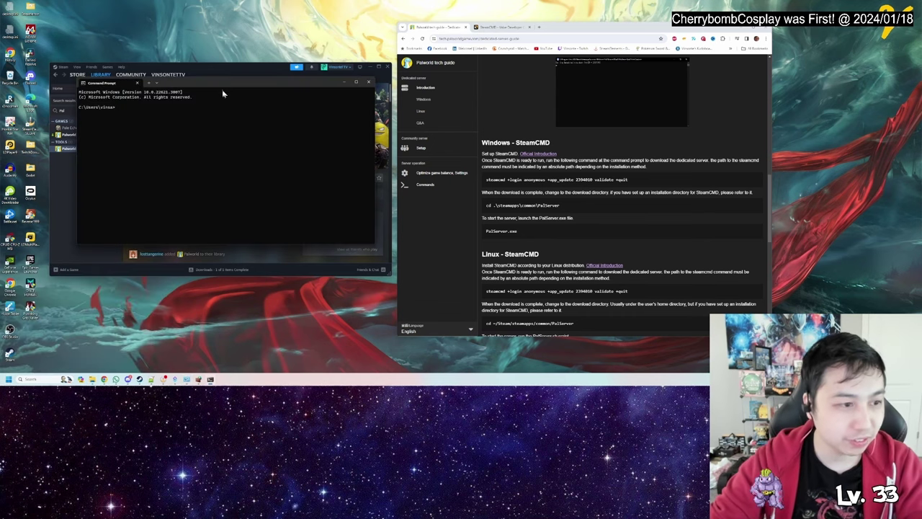
drag(223, 87, 245, 110)
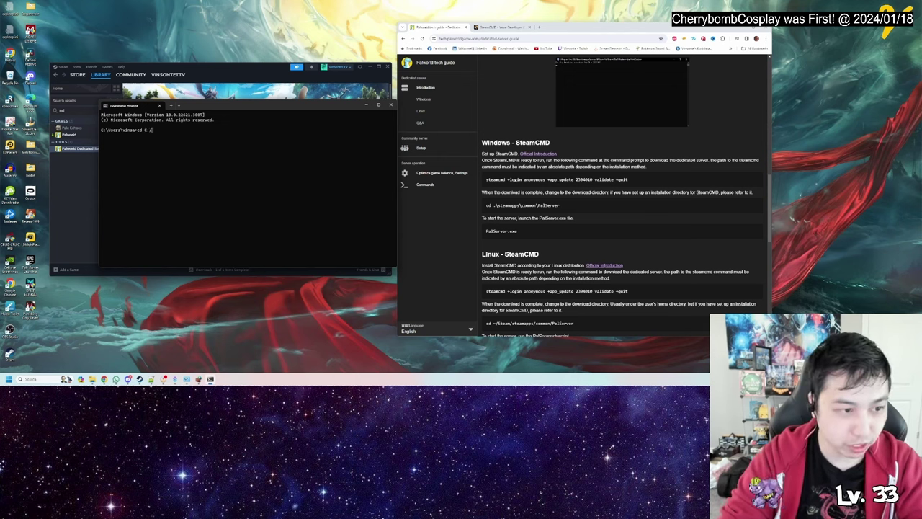
text(cd C:/steamcmd)
key(Return)
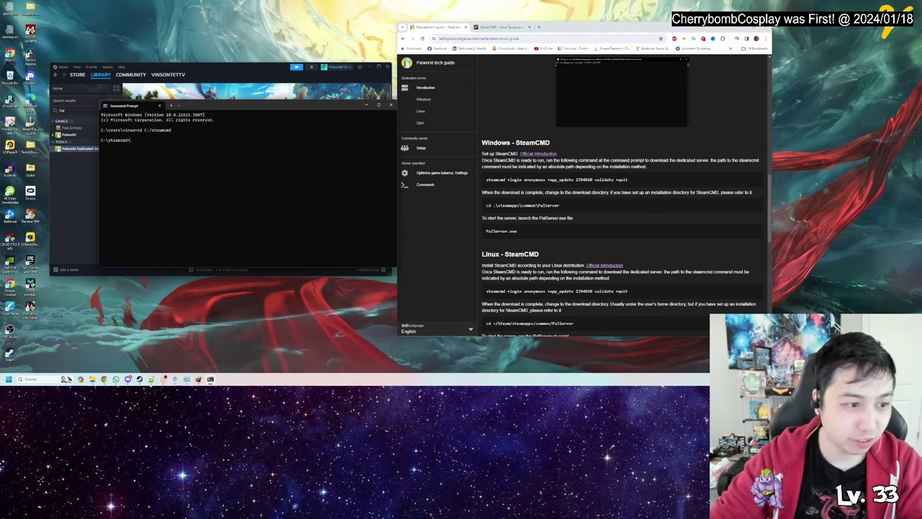
Review the guide's Windows SteamCMD command for downloading the server and its command for changing to the PalServer directory.
drag(637, 179, 487, 179)
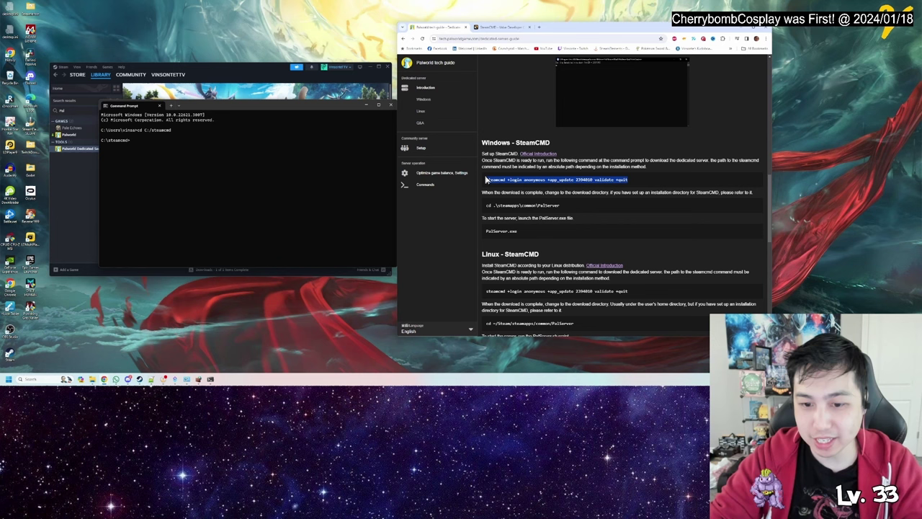
click(268, 155)
drag(574, 207, 490, 205)
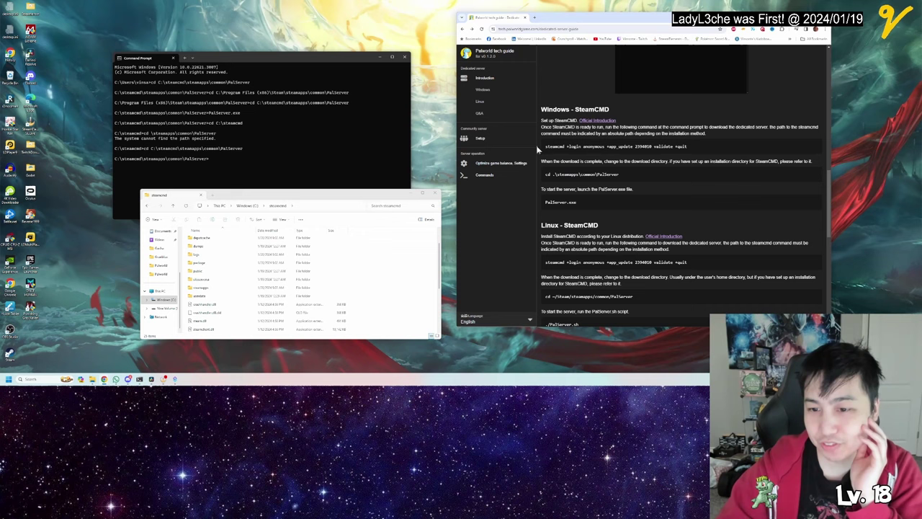
drag(546, 146, 687, 147)
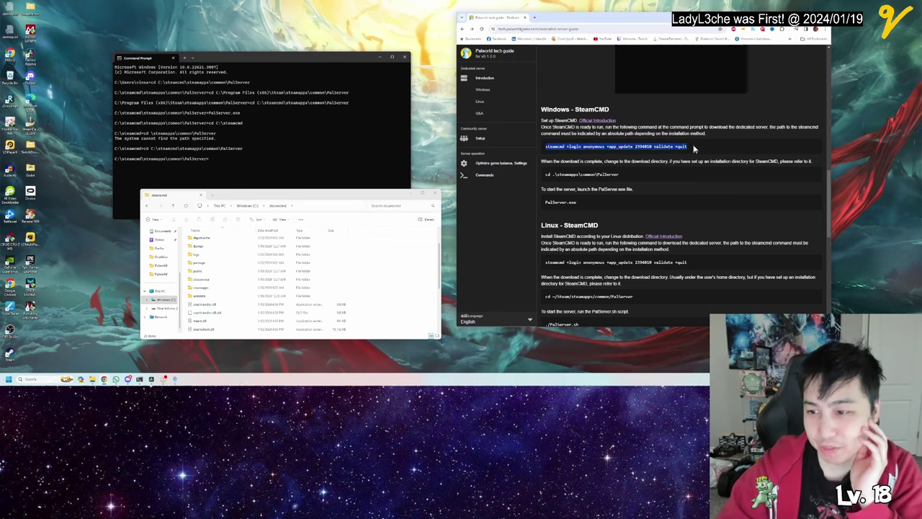
click(400, 260)
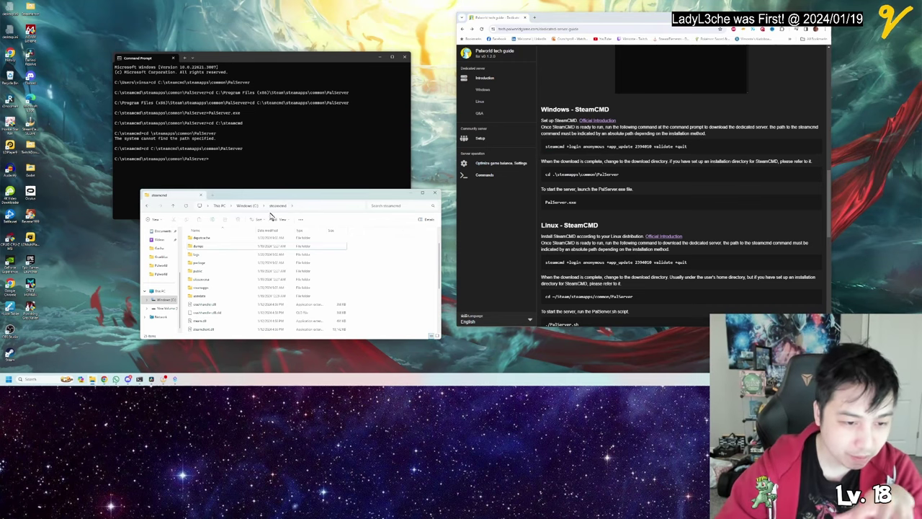
click(259, 169)
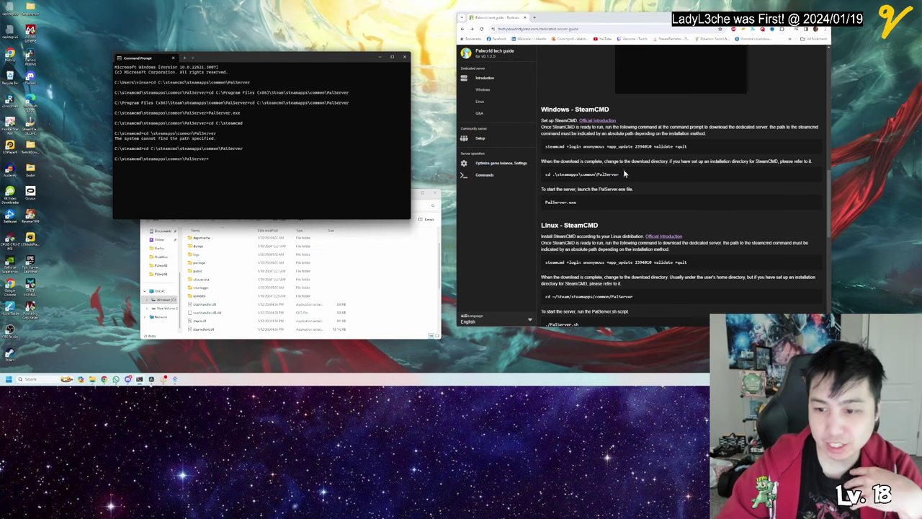
drag(620, 175, 560, 175)
Start the dedicated server by running PalServer.exe from the PalServer directory in Command Prompt.
click(297, 165)
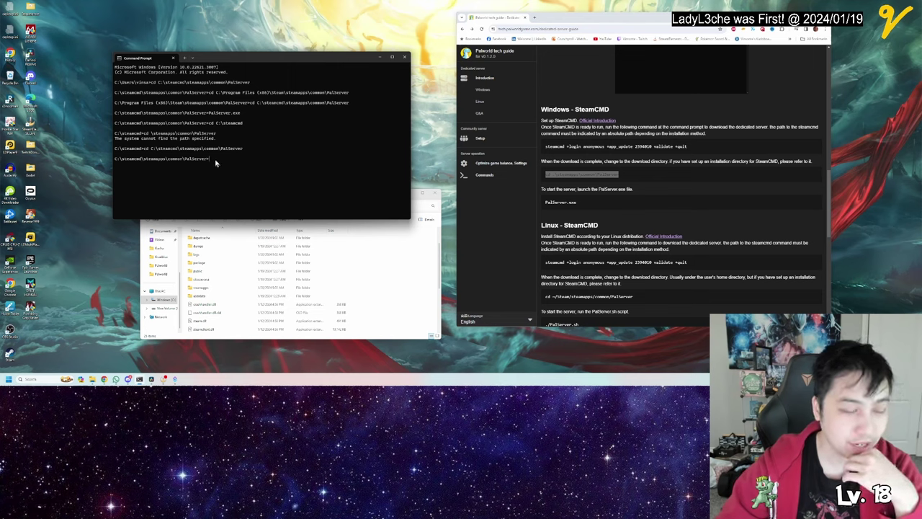
text(Pal)
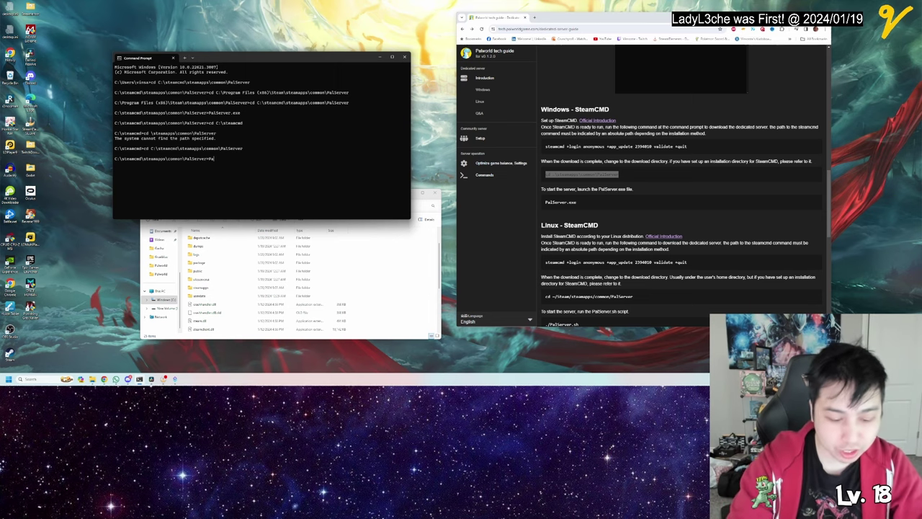
text(Server.exe)
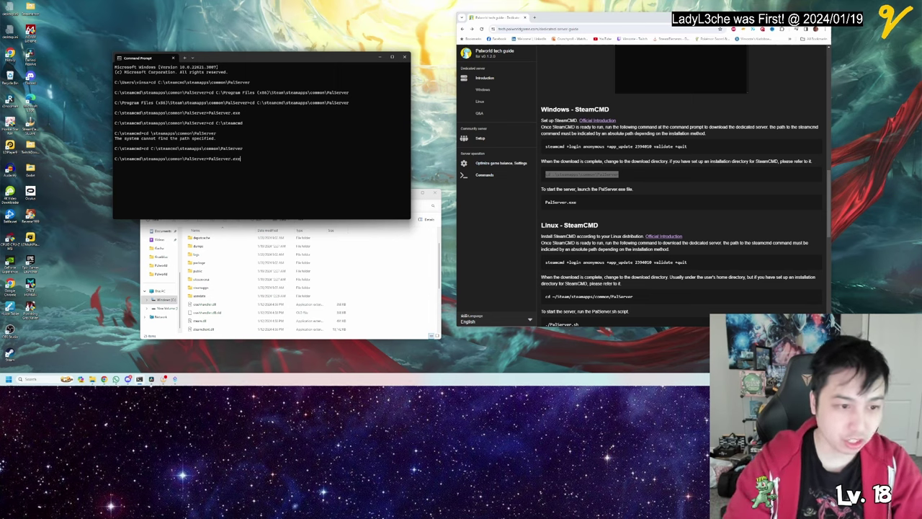
key(Return)
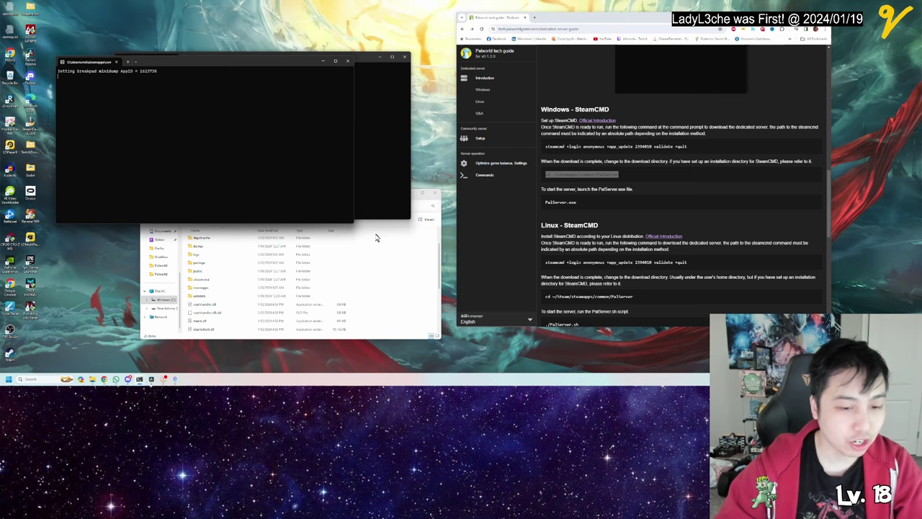
Open the steamapps\common\PalServer folder inside C:\steamcmd in File Explorer.
click(391, 249)
drag(279, 195, 274, 169)
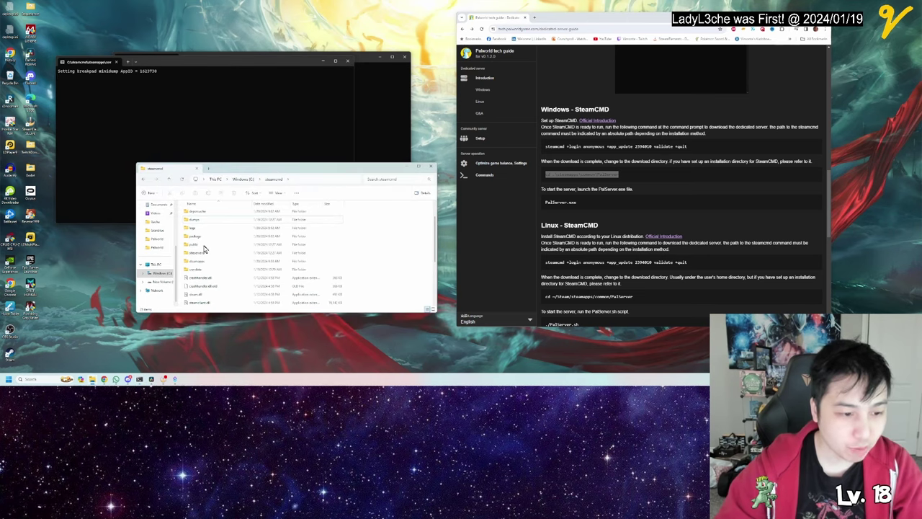
double_click(197, 261)
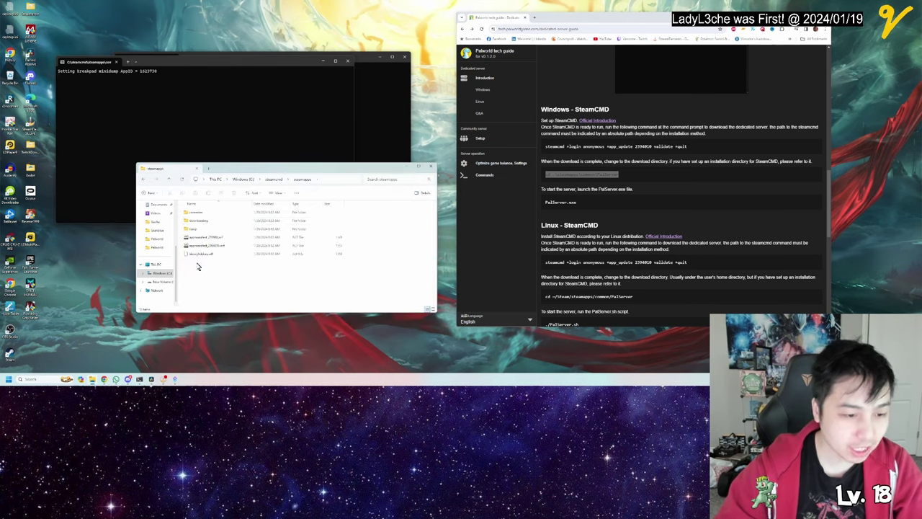
double_click(204, 215)
double_click(205, 214)
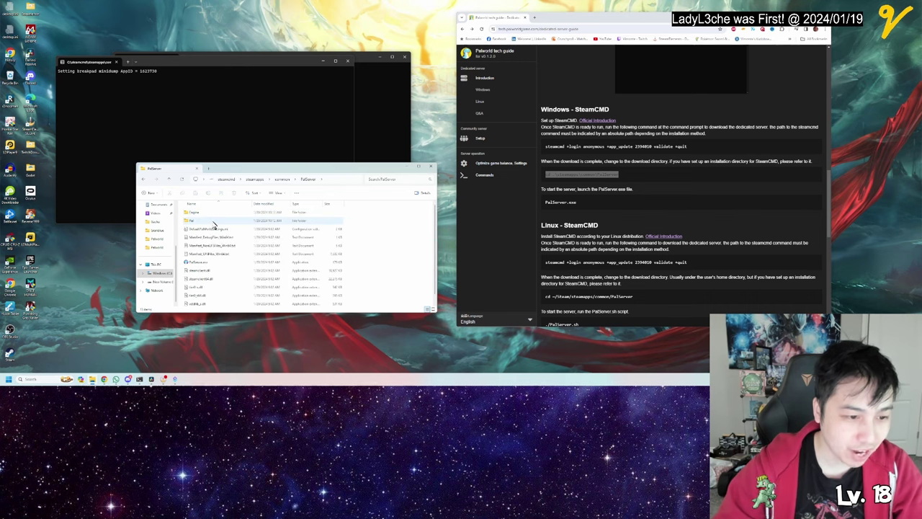
Open the Pal\Saved\Config\WindowsServer folder inside PalServer and select PalWorldSettings.ini.
double_click(209, 221)
double_click(192, 238)
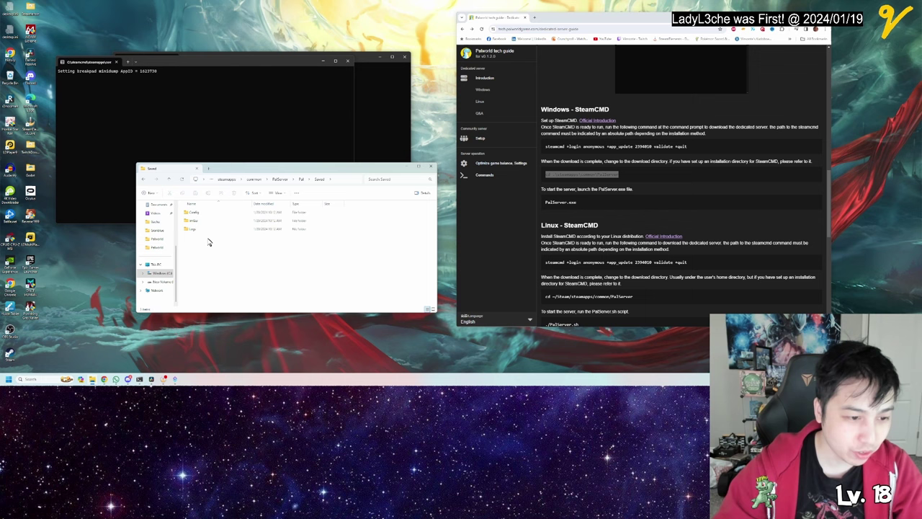
double_click(193, 212)
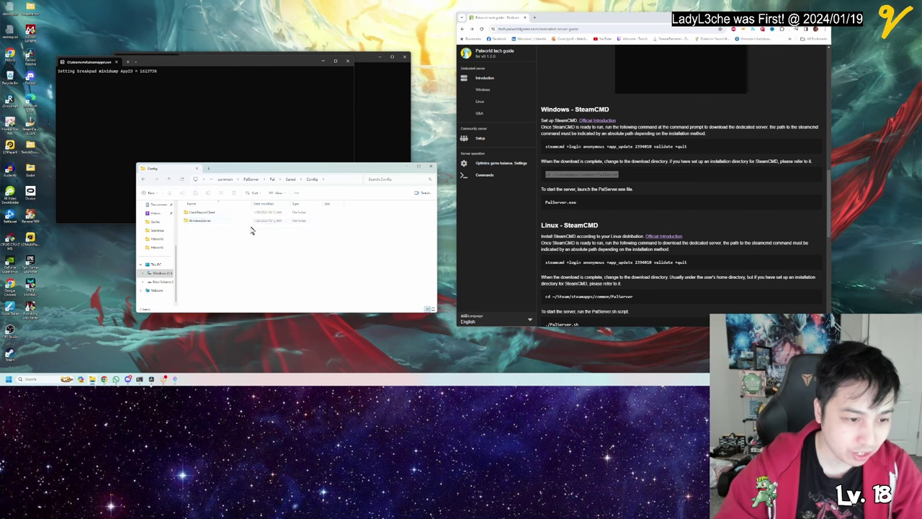
double_click(211, 221)
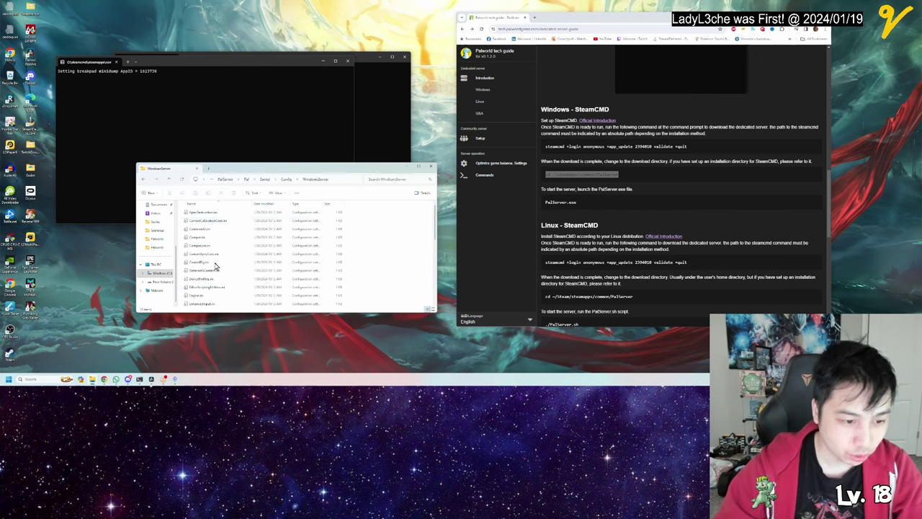
click(215, 263)
scroll(215, 264, down, 4)
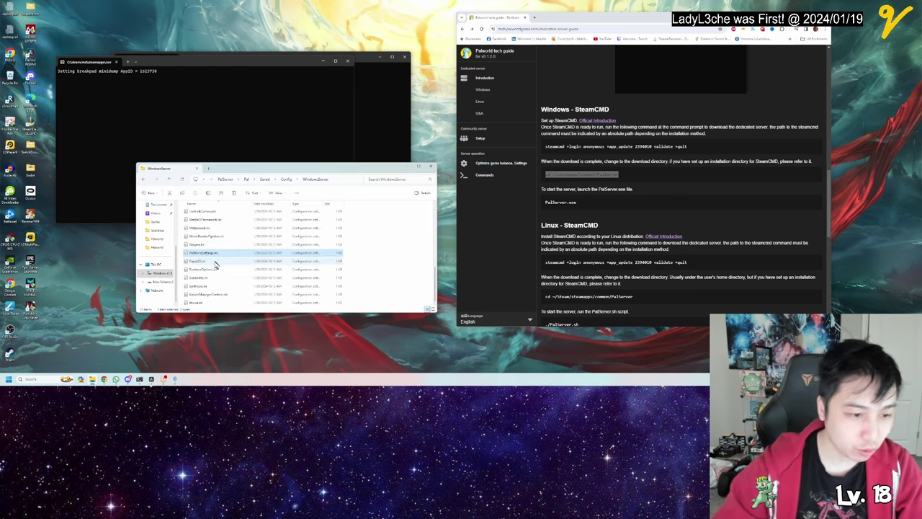
click(214, 250)
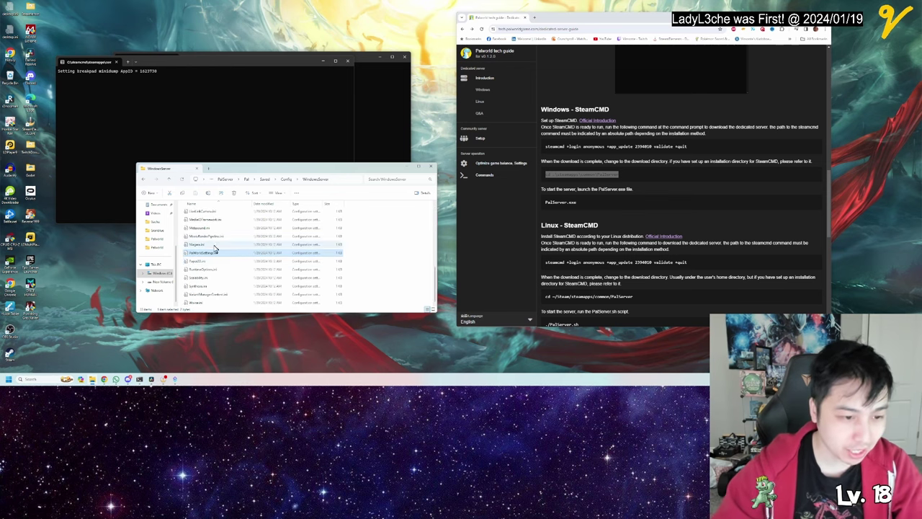
Go up to the Config folder, reopen WindowsServer, and open PalWorldSettings.ini in Notepad++.
click(287, 180)
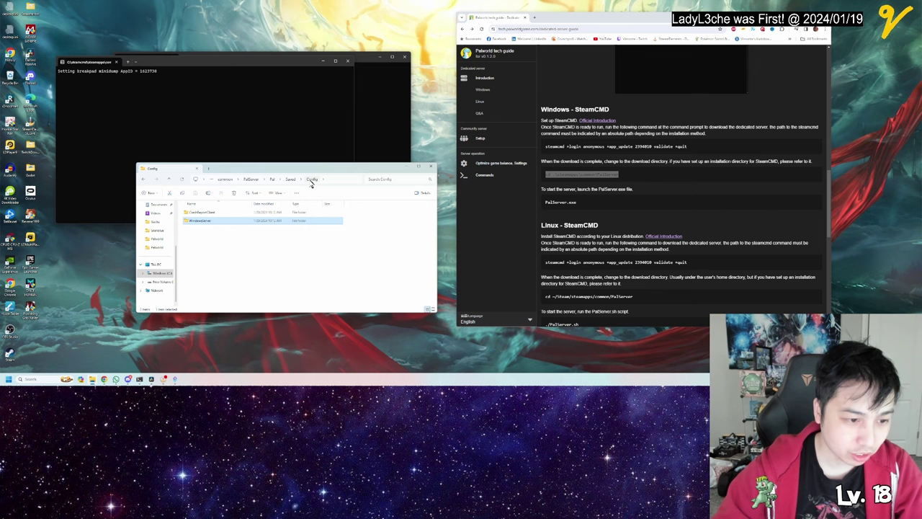
double_click(230, 222)
click(206, 271)
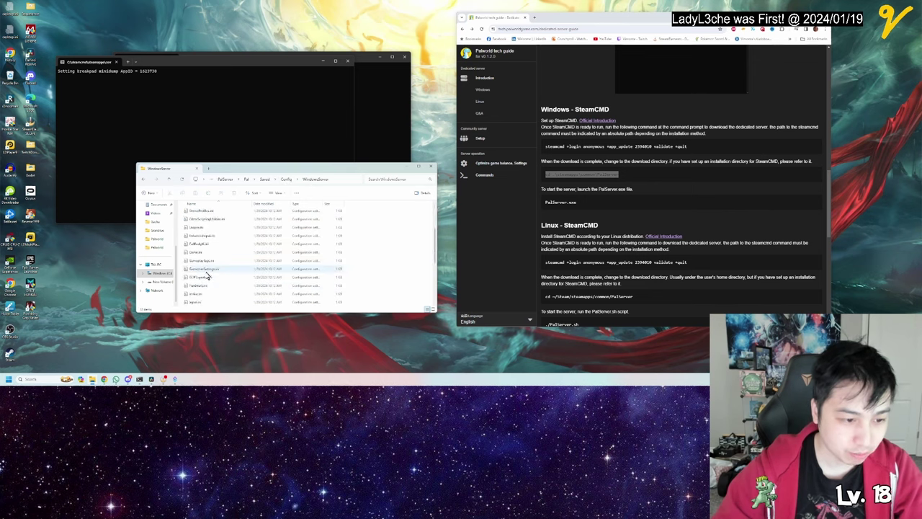
right_click(217, 253)
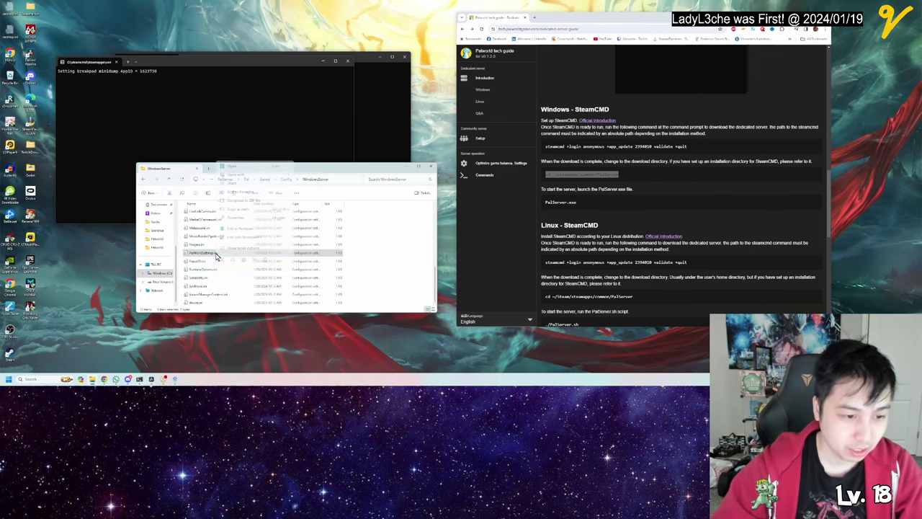
click(241, 236)
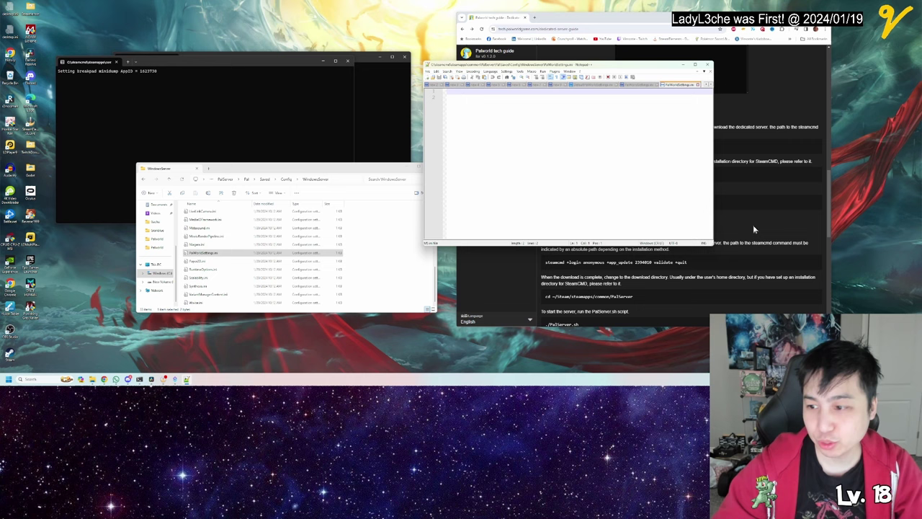
Return to the PalServer folder in File Explorer and open DefaultPalWorldSettings.ini in Notepad++.
click(287, 169)
click(286, 180)
click(274, 180)
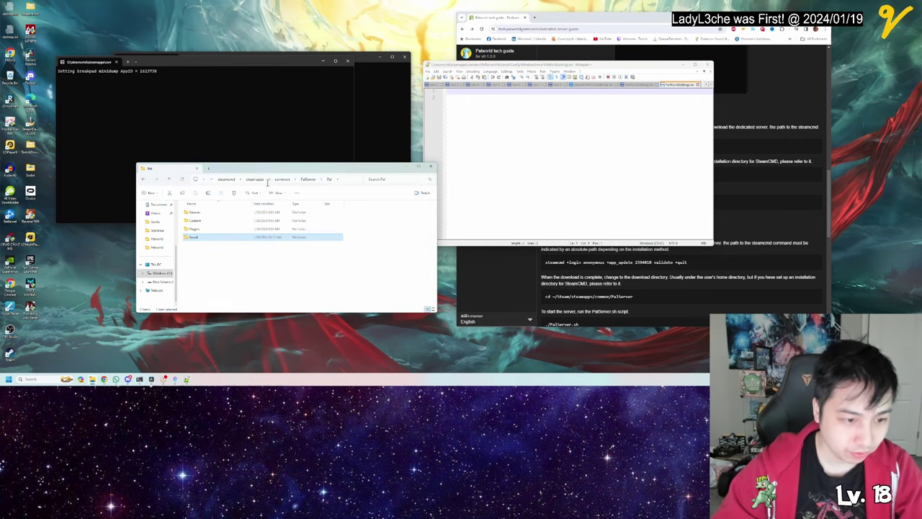
click(306, 180)
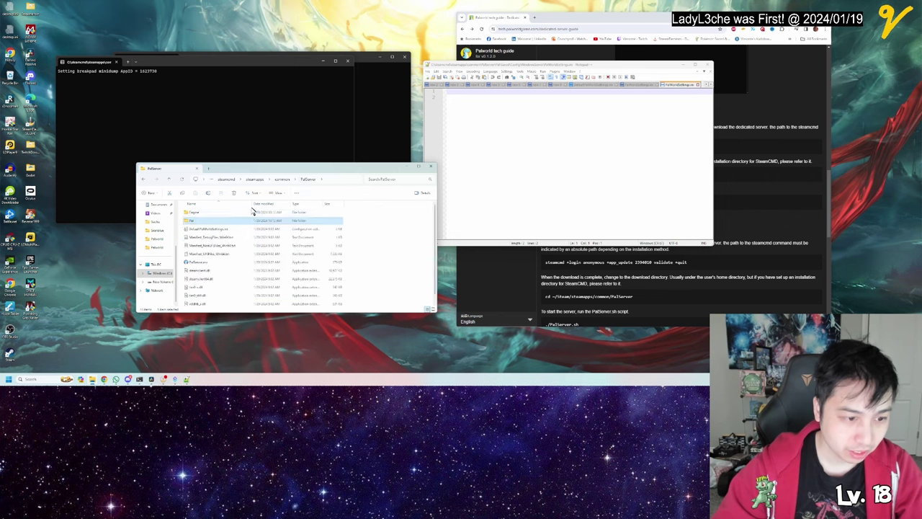
click(214, 230)
right_click(214, 230)
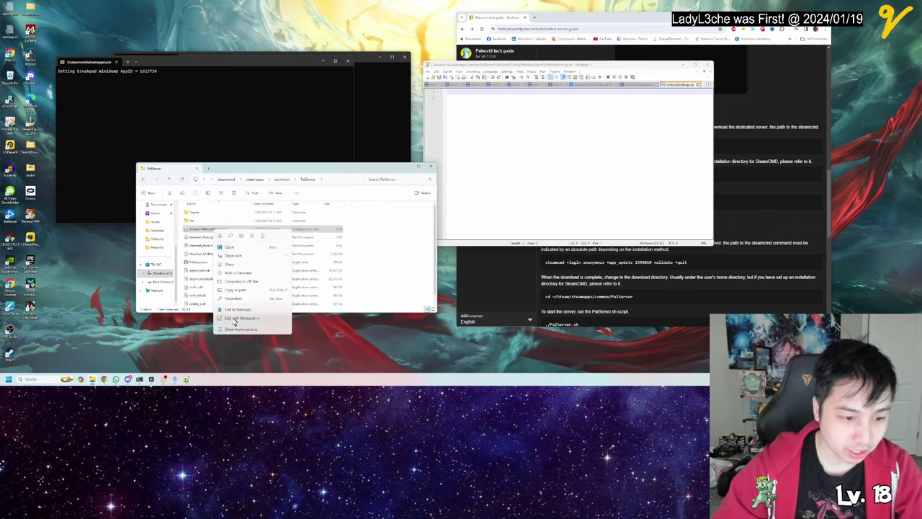
click(233, 323)
Copy the full contents of DefaultPalWorldSettings.ini into PalWorldSettings.ini and remove the blank first line.
drag(448, 91, 558, 116)
click(616, 85)
key(ctrl+v)
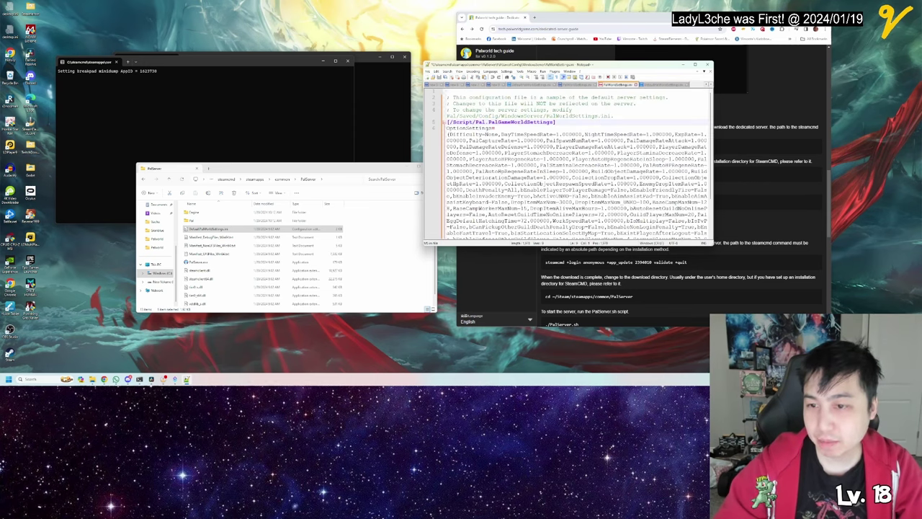
key(ctrl+Home)
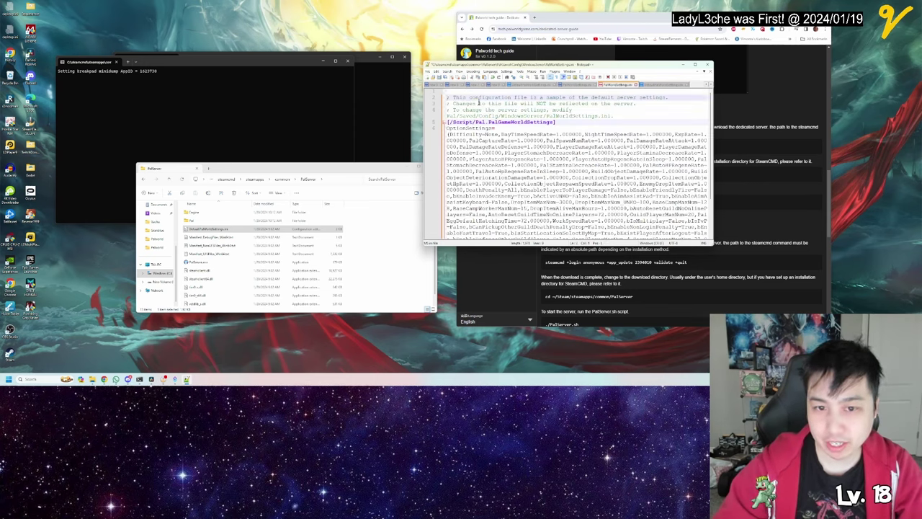
key(Delete)
Review the guide's configuration parameters for game balance and find the server password setting in PalWorldSettings.ini.
scroll(590, 196, down, 3)
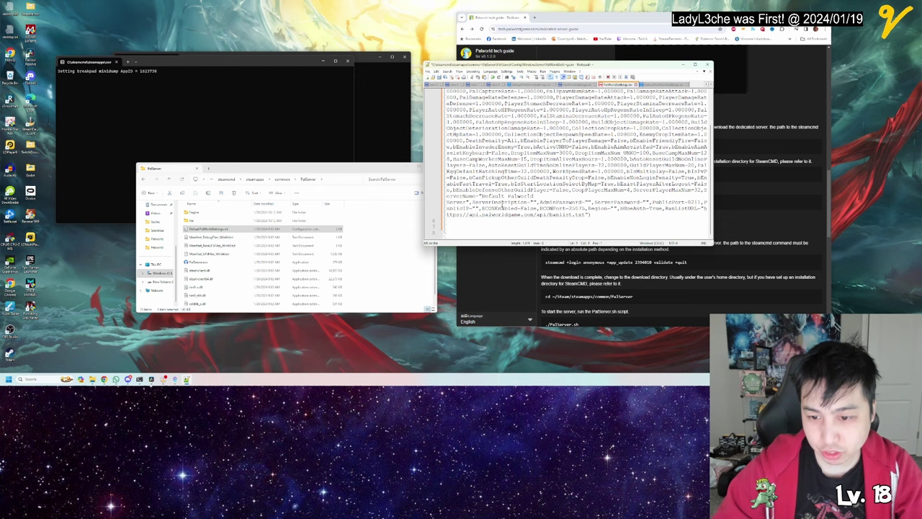
scroll(569, 159, up, 2)
click(494, 211)
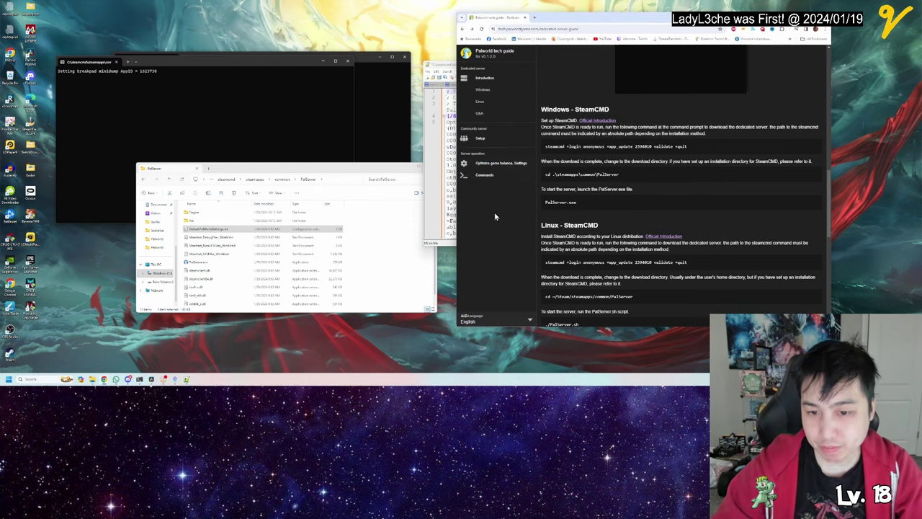
click(508, 167)
scroll(650, 173, down, 3)
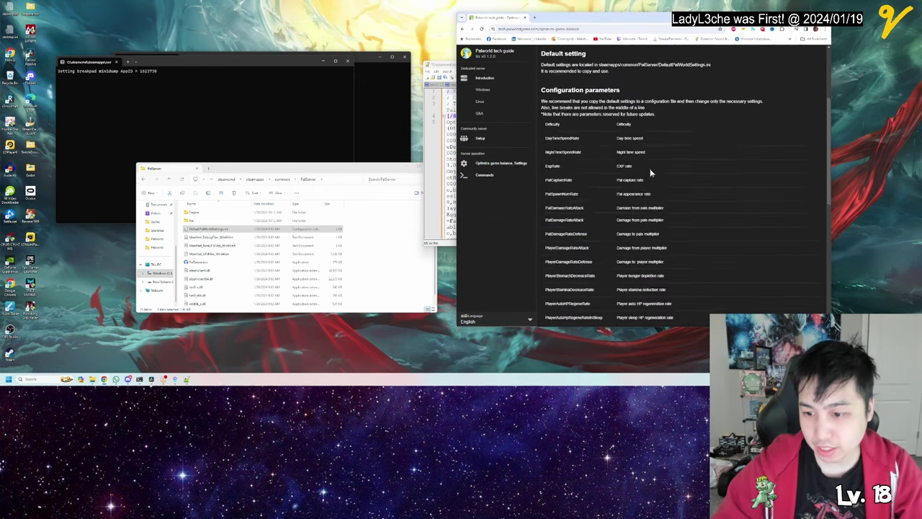
scroll(651, 172, down, 5)
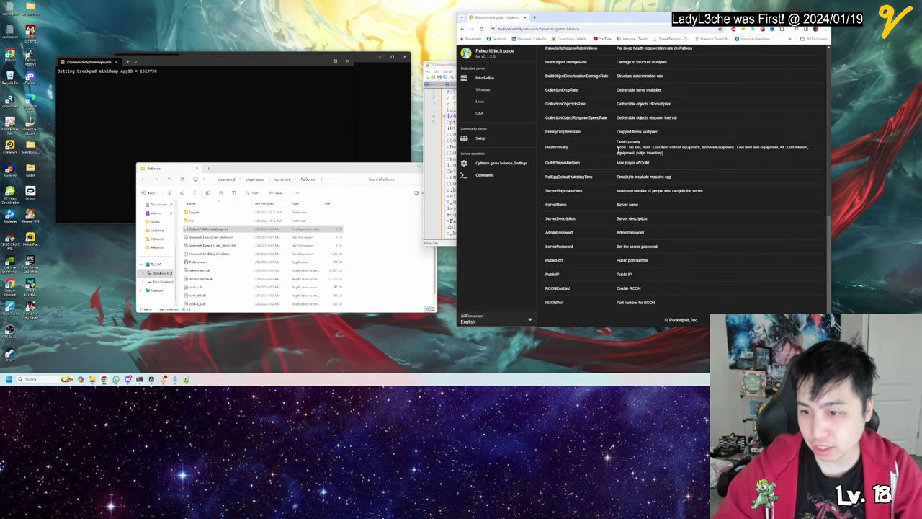
key(alt+Tab)
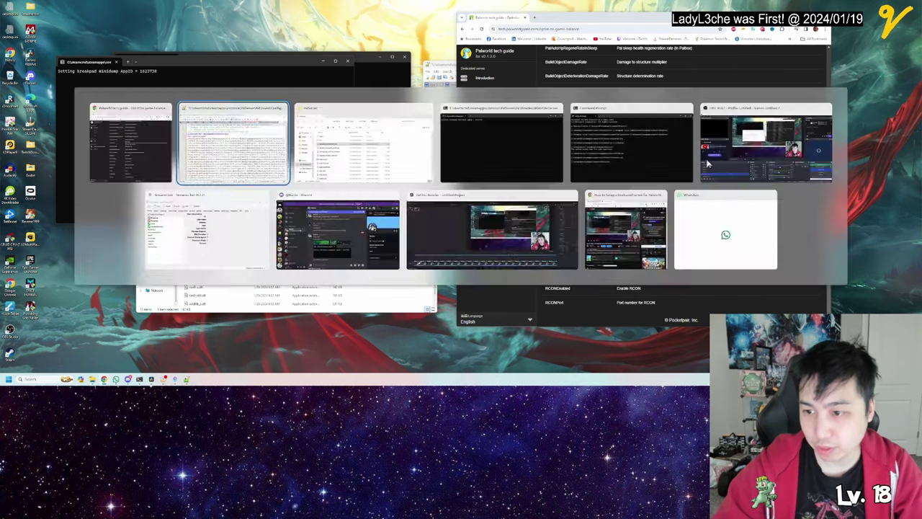
scroll(641, 205, down, 2)
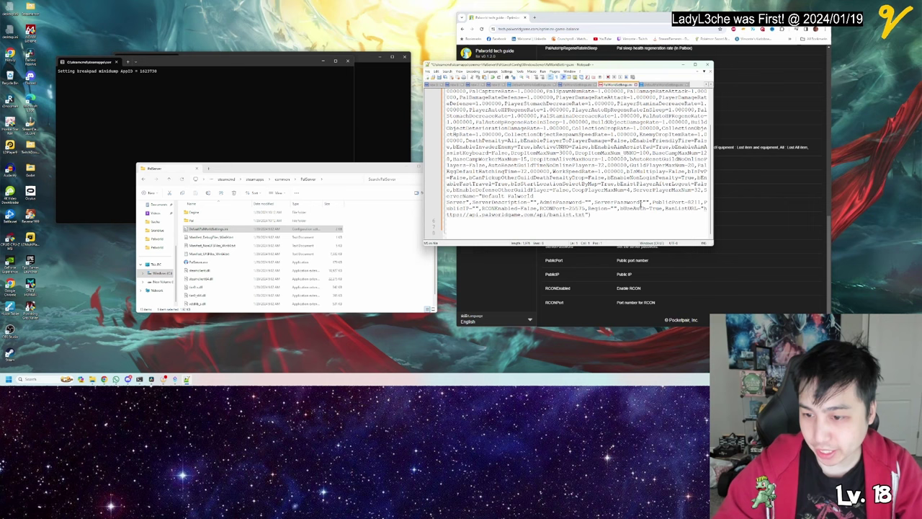
click(645, 201)
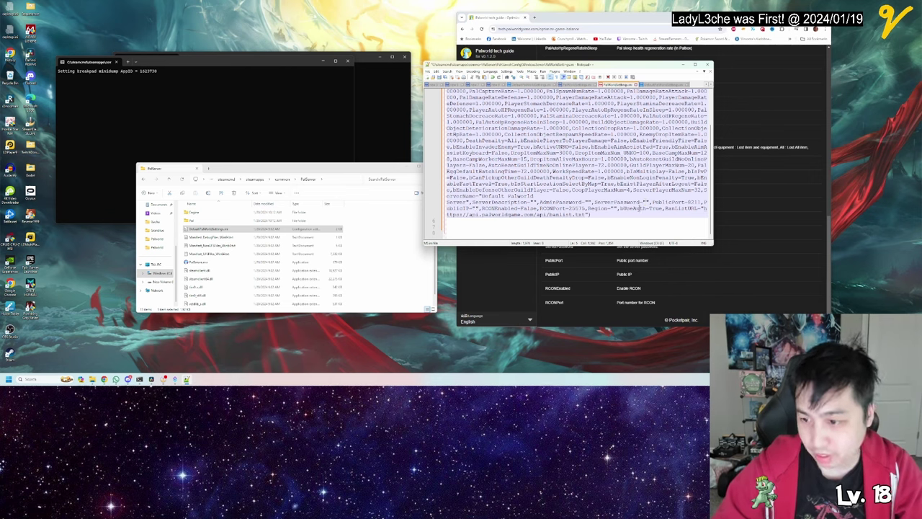
Try an example IP address in the PublicIP setting of PalWorldSettings.ini and clear it again.
click(492, 208)
text(78.124.15.13)
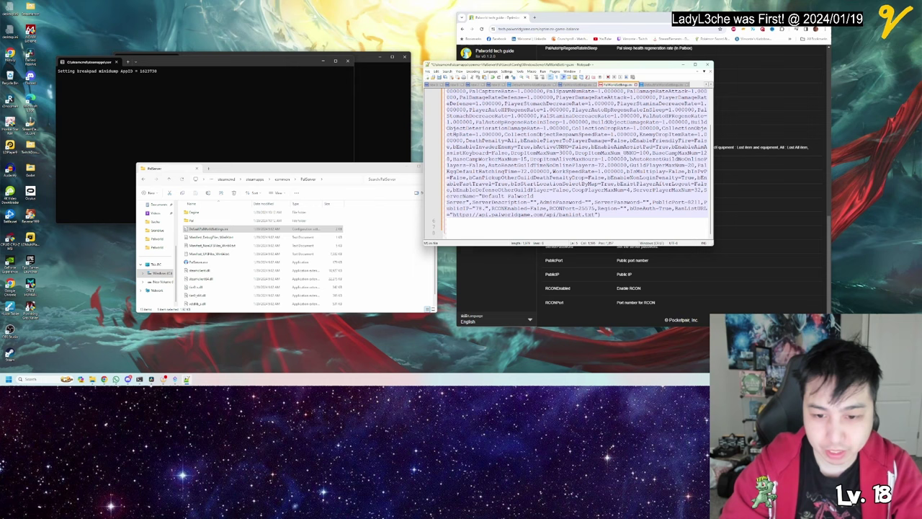
key(BackSpace)
key(BackSpace)
key(BackSpace)
key(BackSpace)
key(BackSpace)
key(BackSpace)
key(BackSpace)
key(BackSpace)
key(BackSpace)
key(BackSpace)
key(BackSpace)
key(BackSpace)
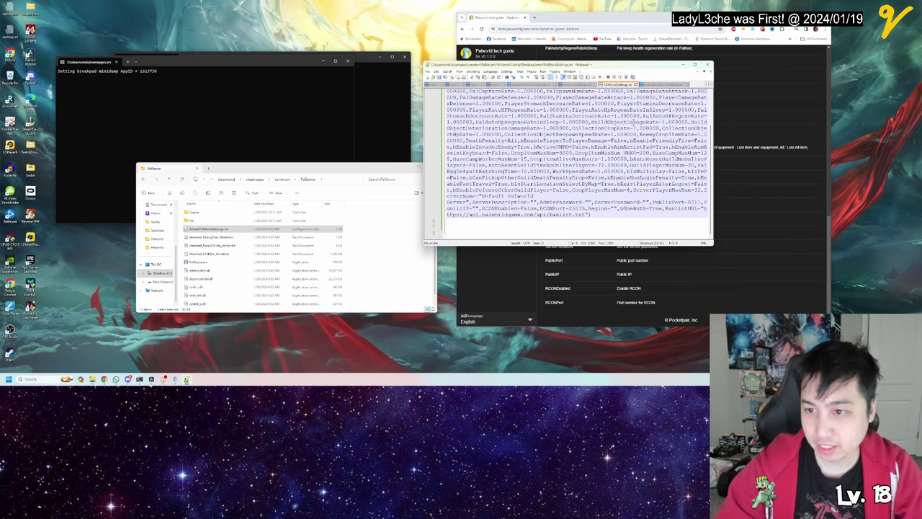
Stop the running dedicated server by closing its console window, and return to the Command Prompt window.
click(315, 129)
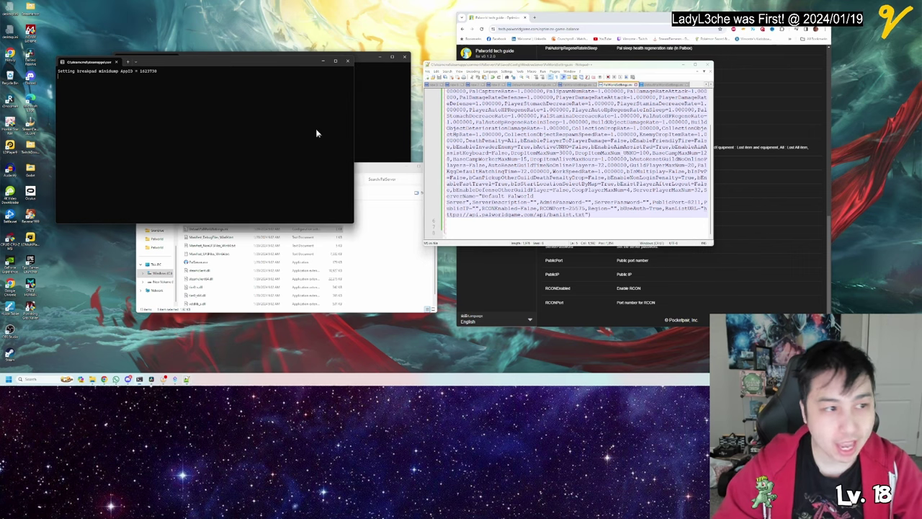
click(348, 61)
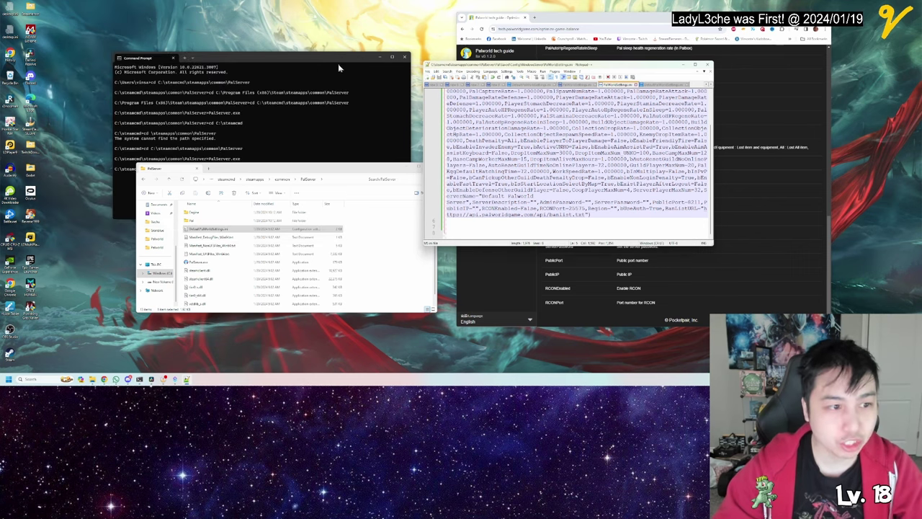
click(324, 134)
click(557, 286)
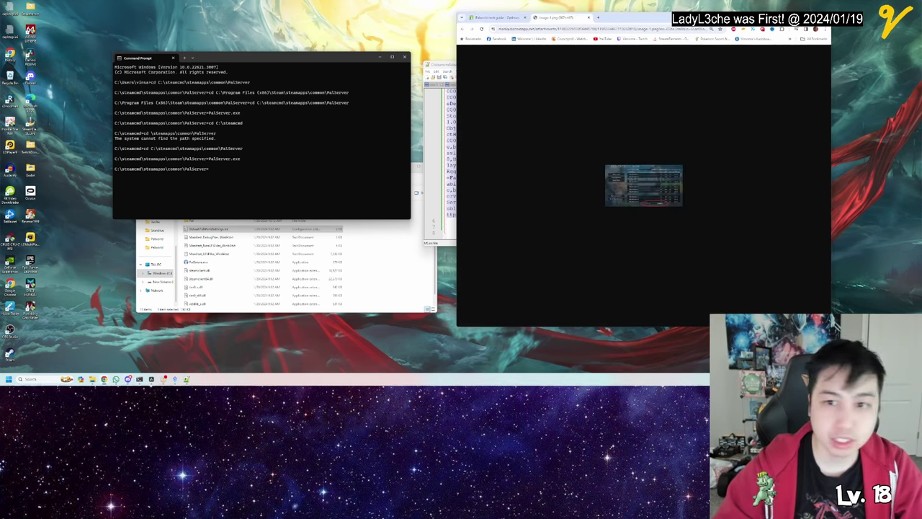
scroll(658, 177, up, 3)
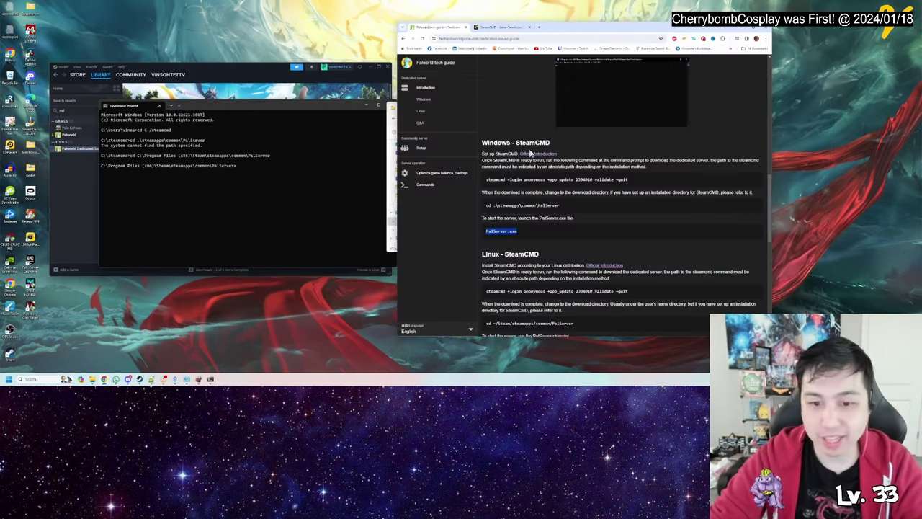
Open Windows Defender Firewall, go to its advanced settings, and show the Inbound Rules.
mouse_move(198, 378)
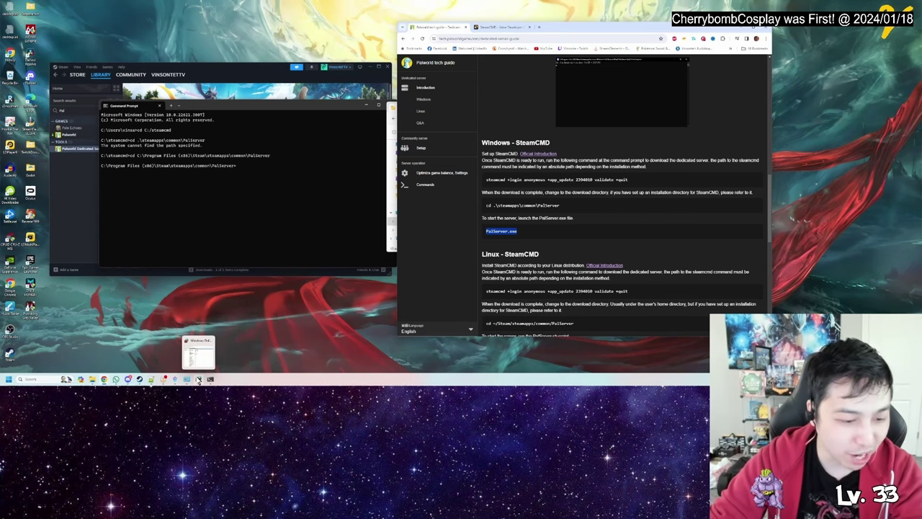
key(super)
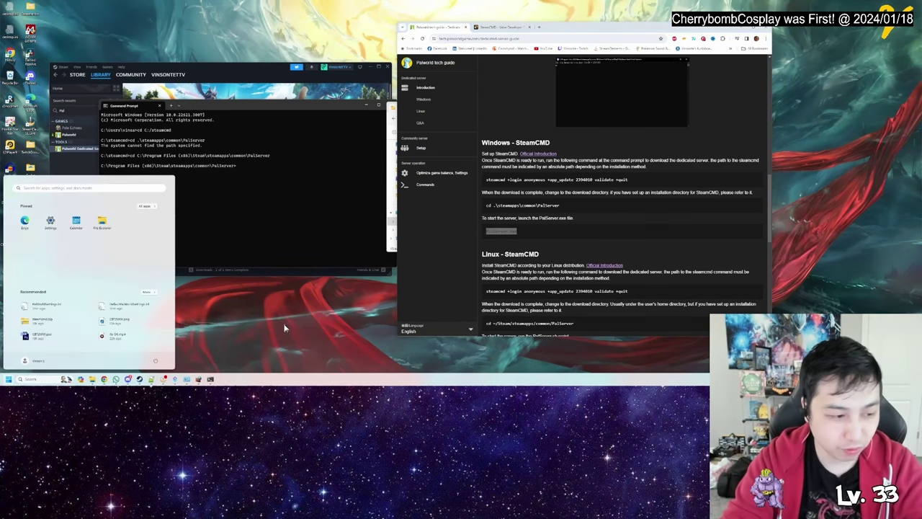
text(fire)
key(Return)
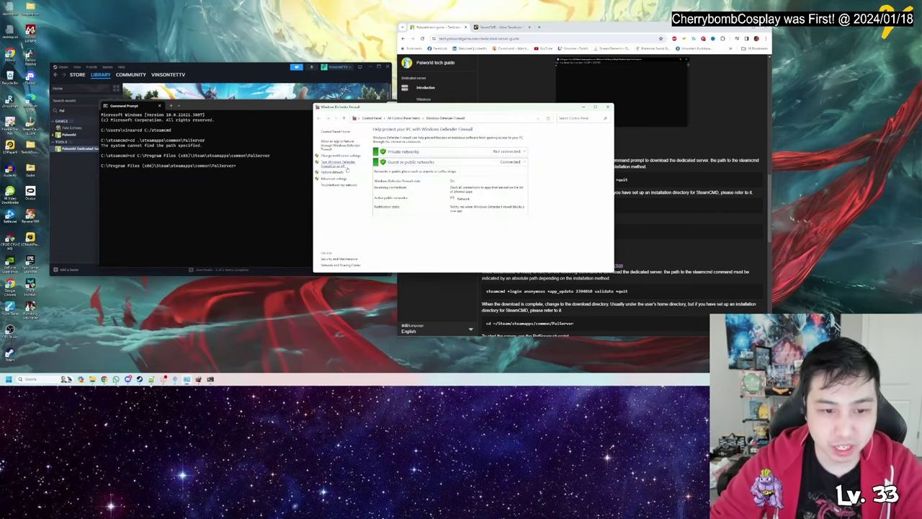
click(334, 178)
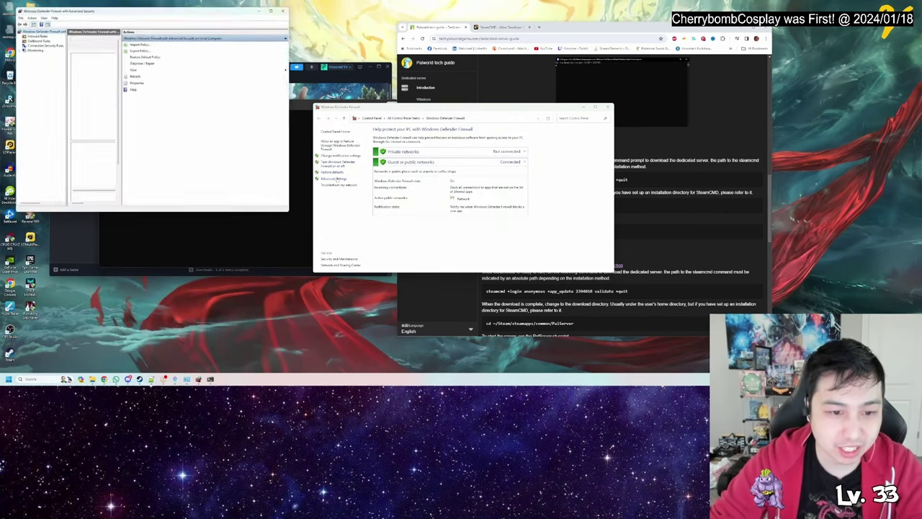
click(35, 34)
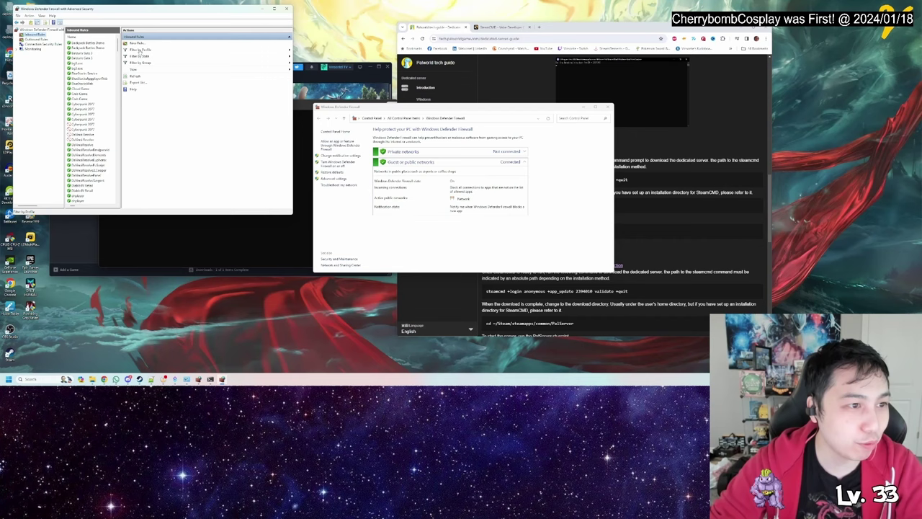
Walk through a new inbound port rule with TCP, a specific local port and Allow the connection, and cancel it before naming.
click(135, 44)
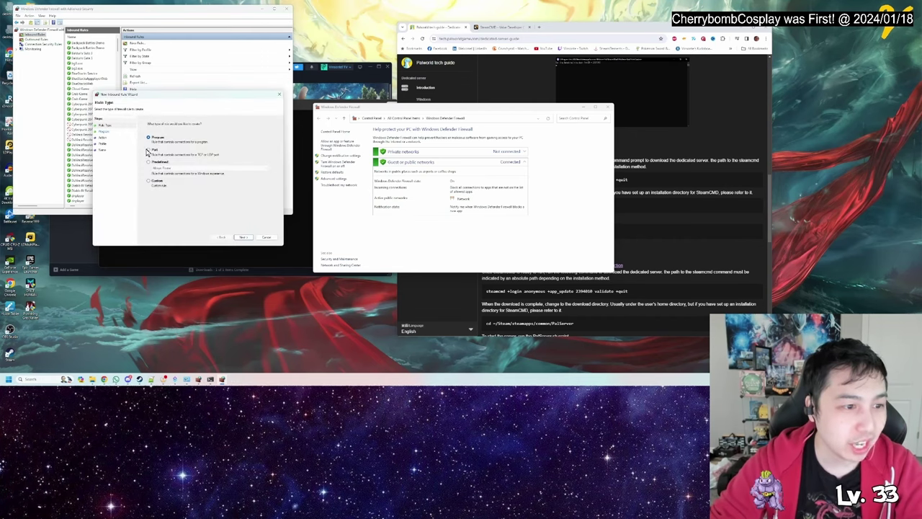
click(243, 238)
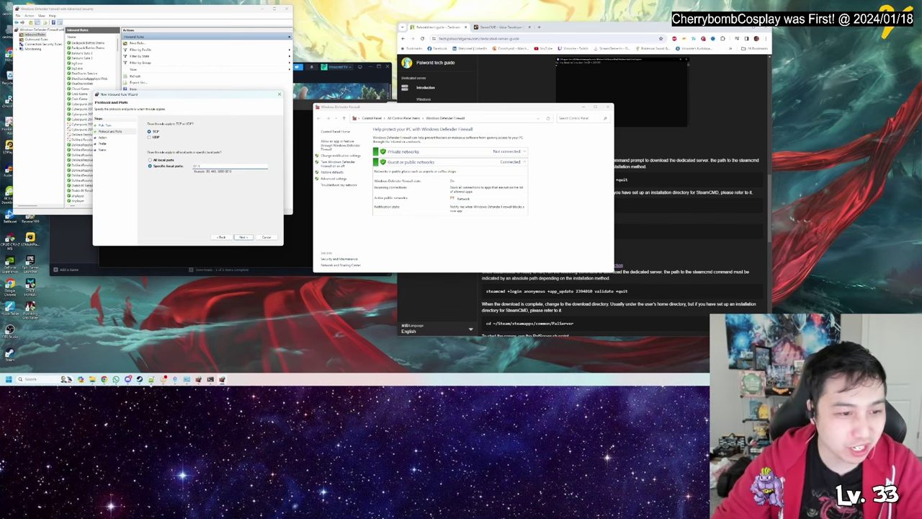
click(243, 237)
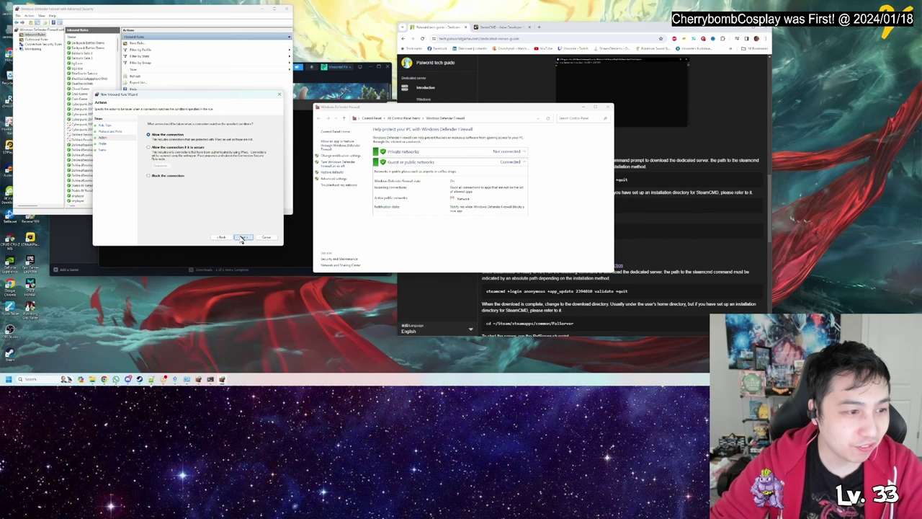
click(245, 238)
click(243, 237)
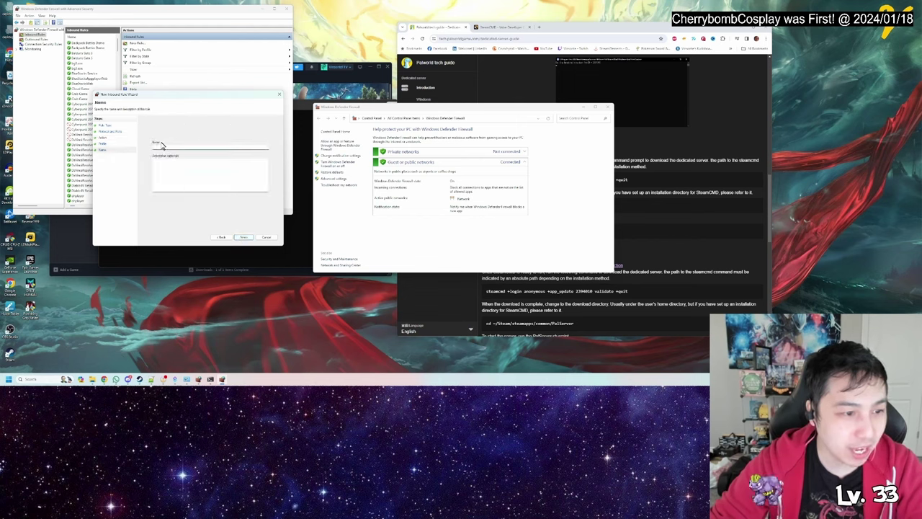
click(266, 237)
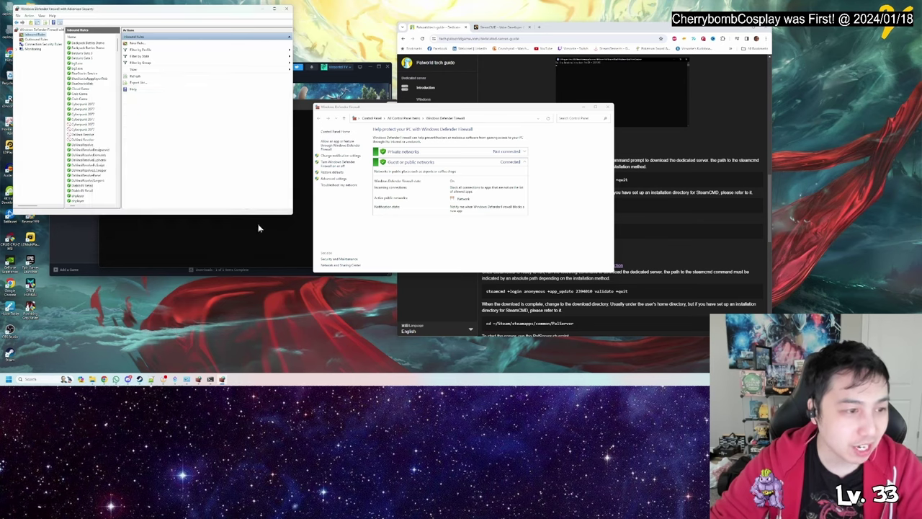
Start another inbound port rule to show the TCP and UDP protocol choice, and cancel the wizard.
click(137, 43)
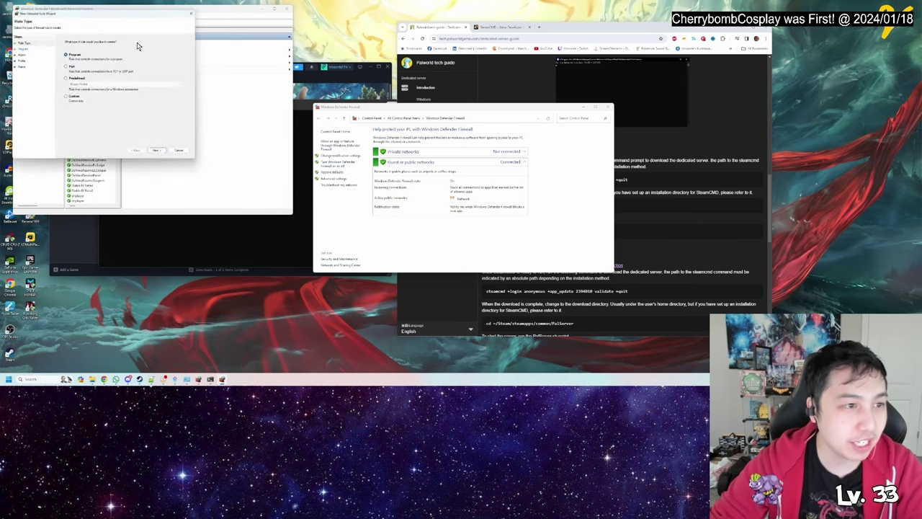
click(71, 66)
click(159, 153)
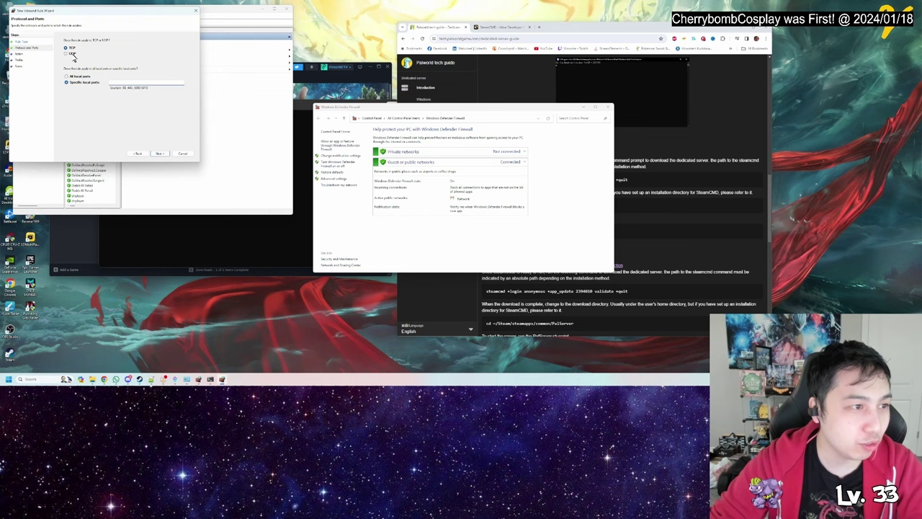
click(182, 153)
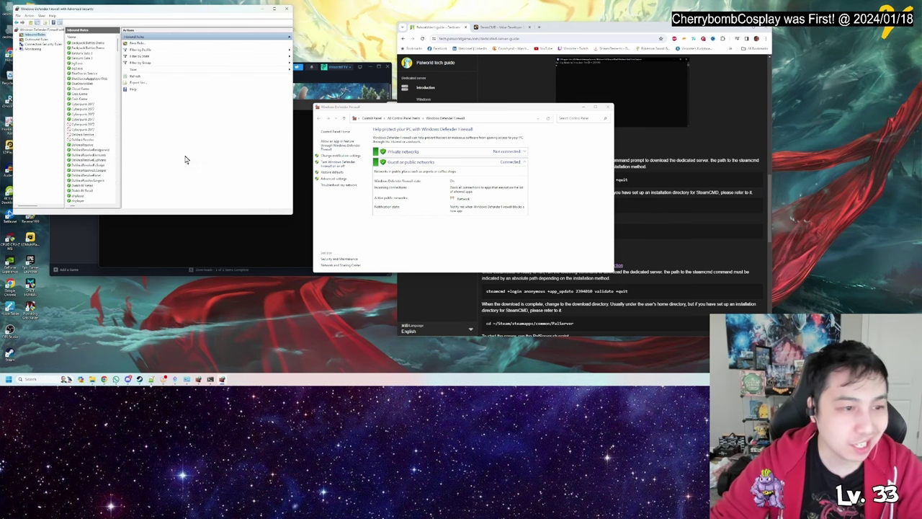
Put away both firewall windows and start the dedicated server by running PalServer.exe in the Command Prompt.
click(292, 9)
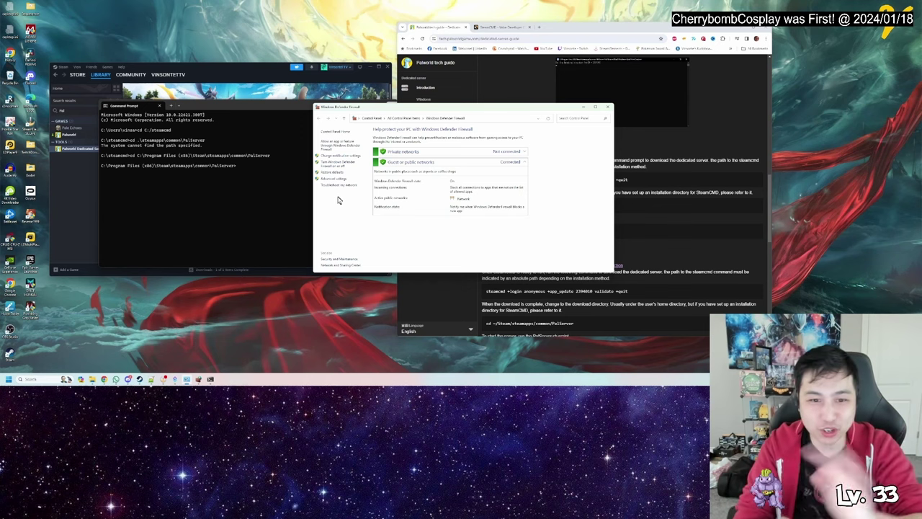
click(583, 106)
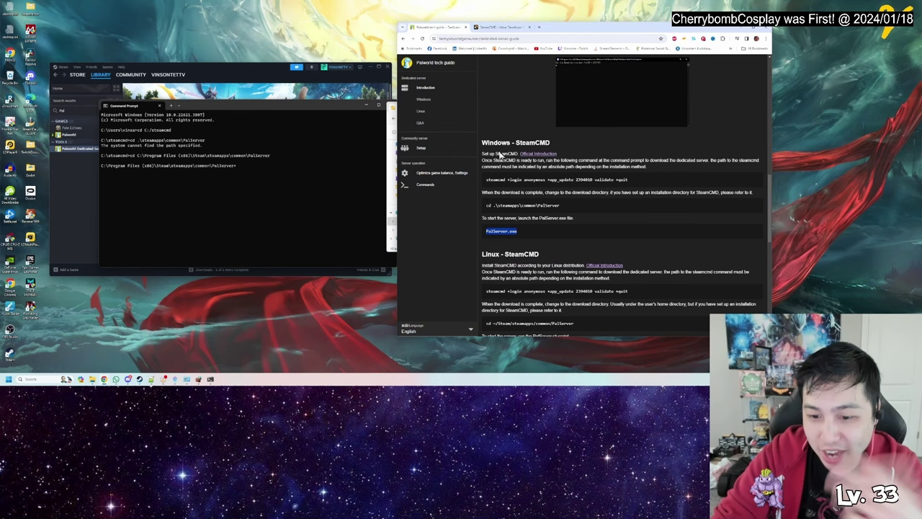
click(205, 201)
text(PalServer.e)
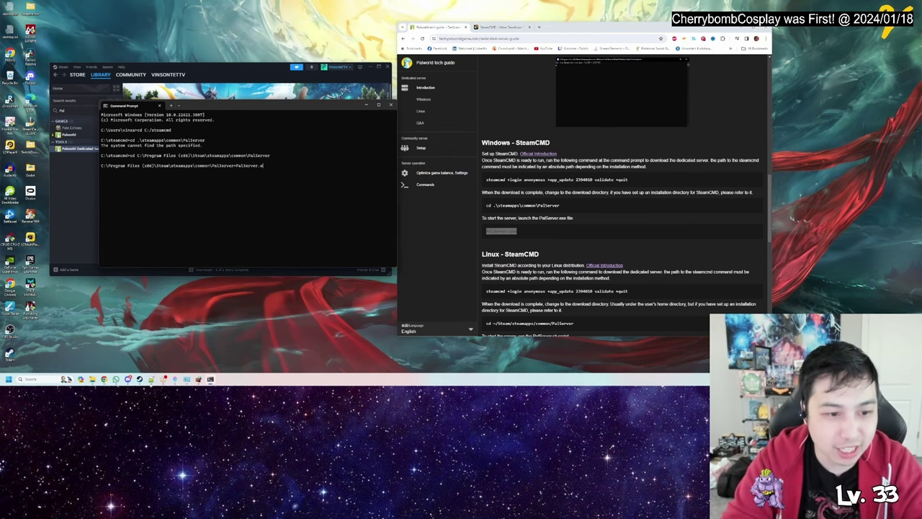
text(xe)
key(Return)
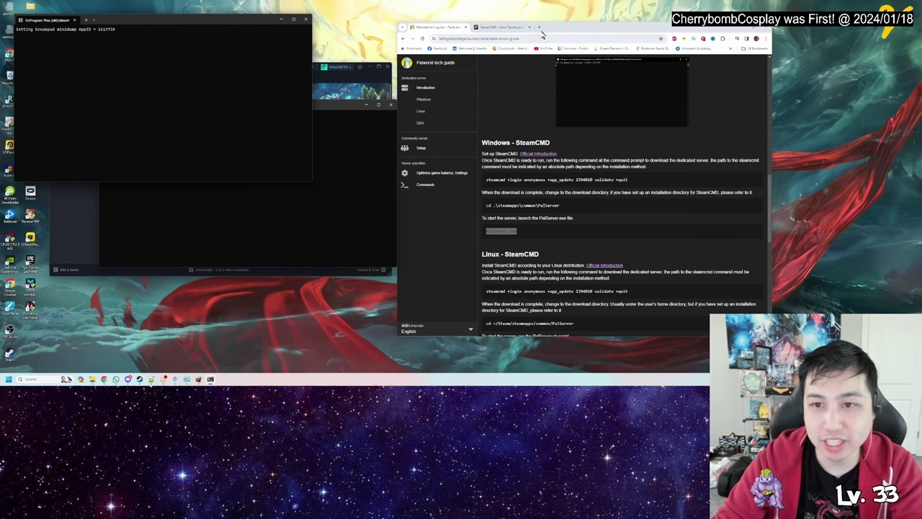
Look through the Palworld tech guide's SteamCMD and Connect to server sections in the browser.
click(532, 80)
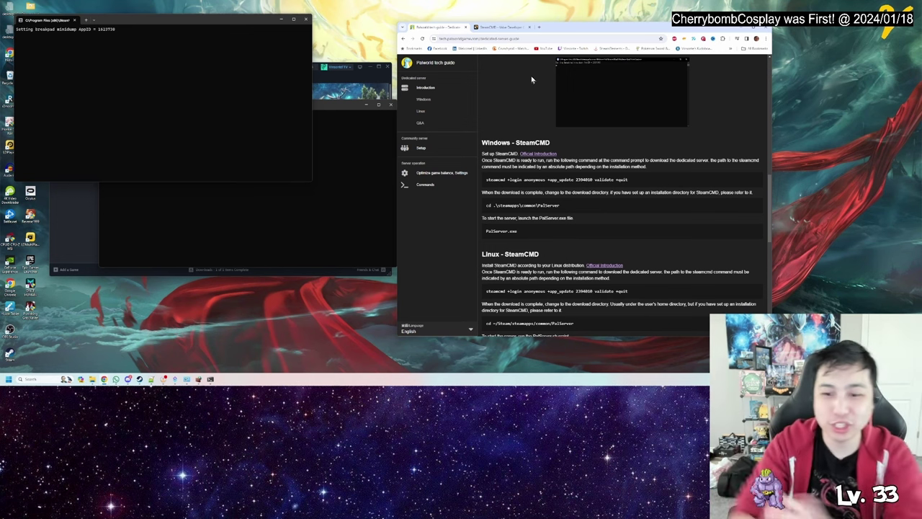
scroll(529, 86, down, 3)
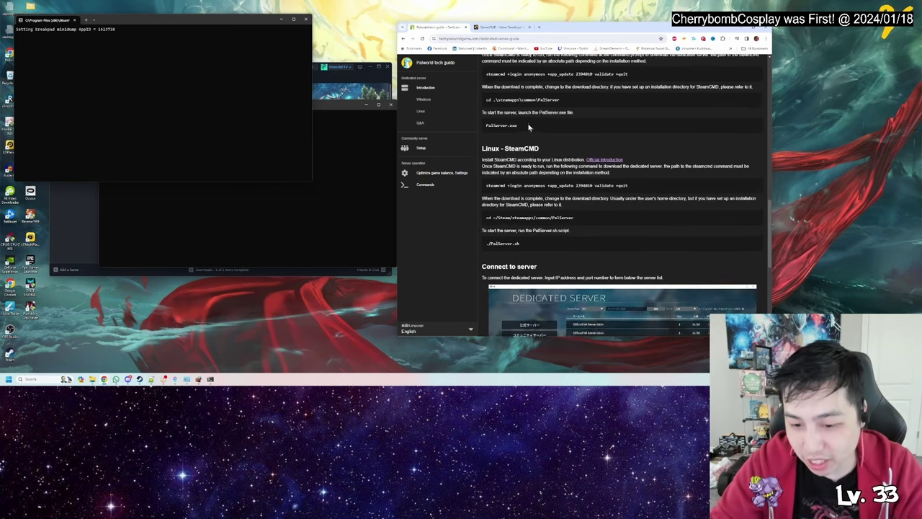
scroll(530, 122, up, 2)
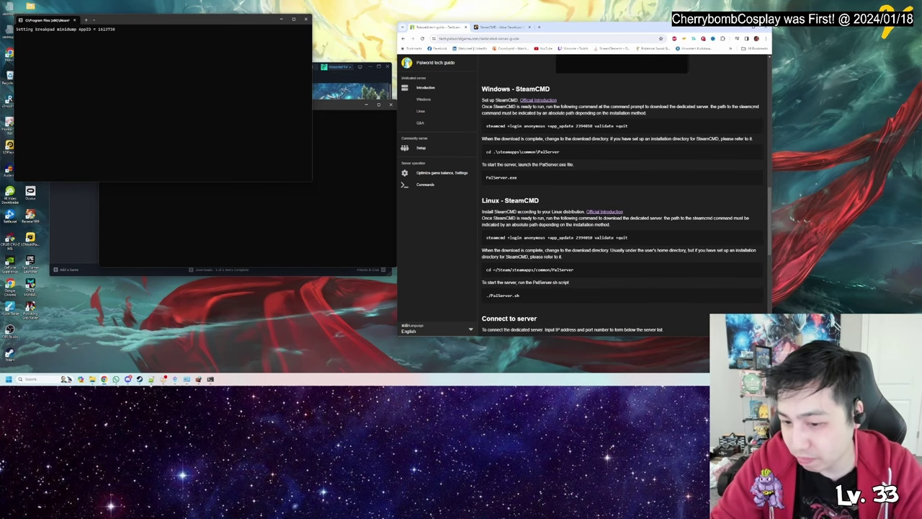